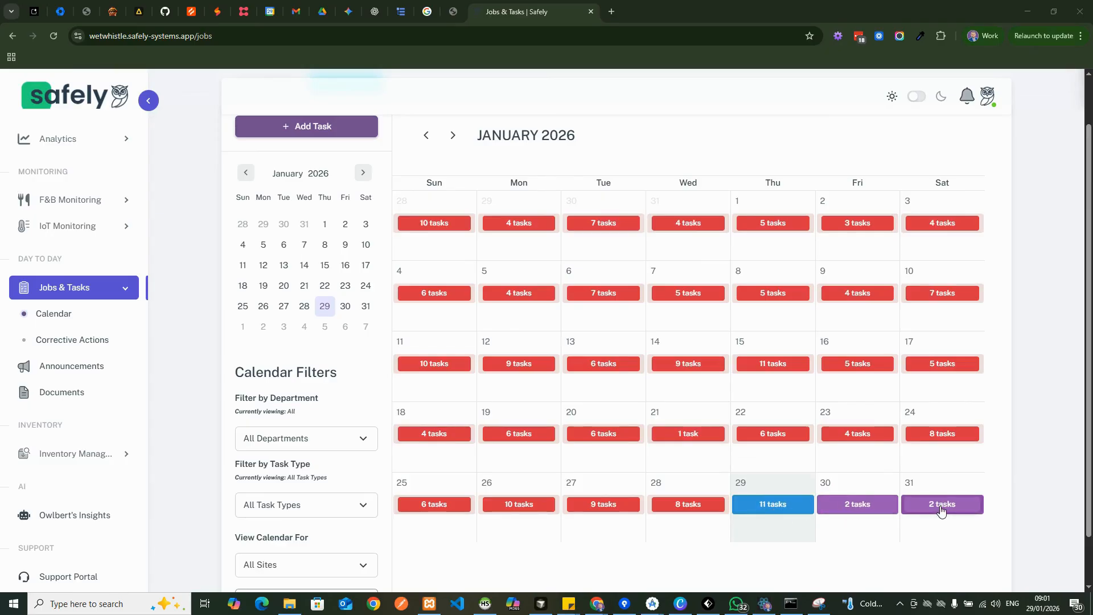
Review the options offered by the calendar's department, task type and site filters without changing any of them.
scroll(344, 372, down, 1)
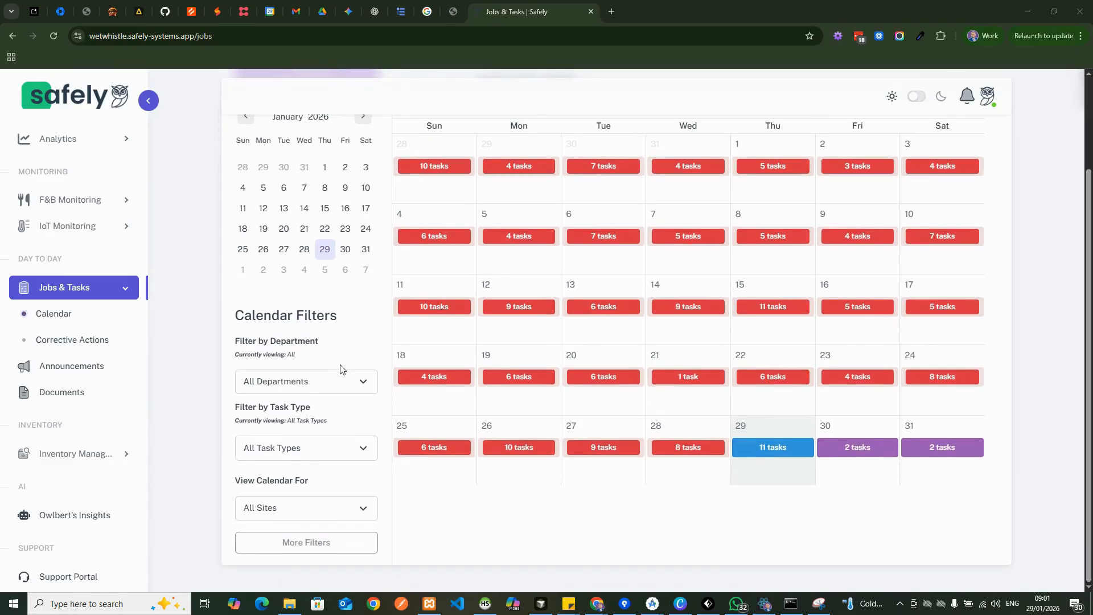
click(346, 383)
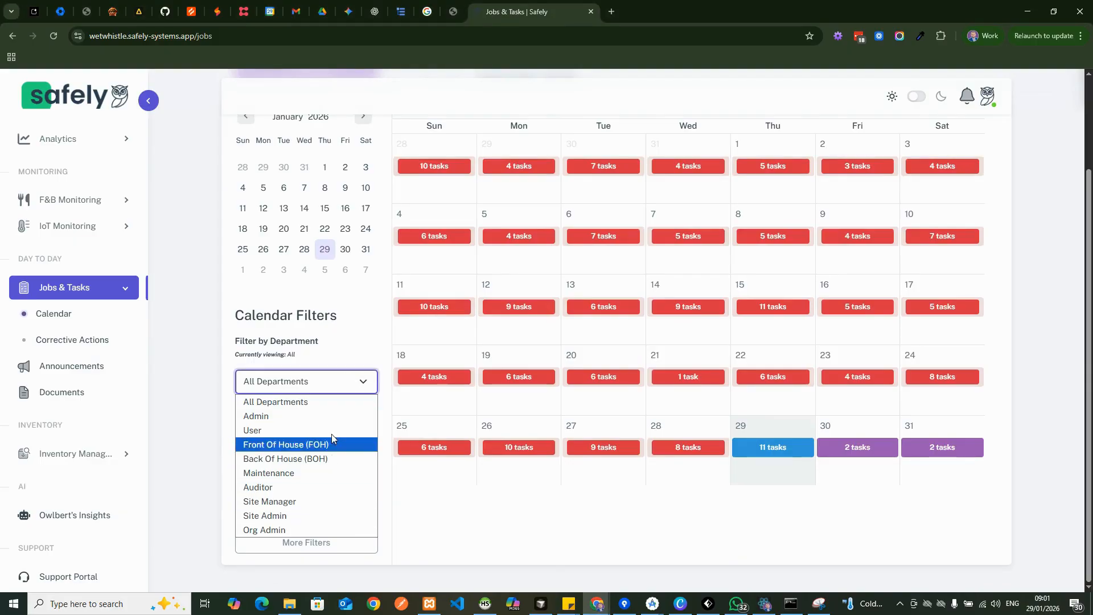
click(362, 342)
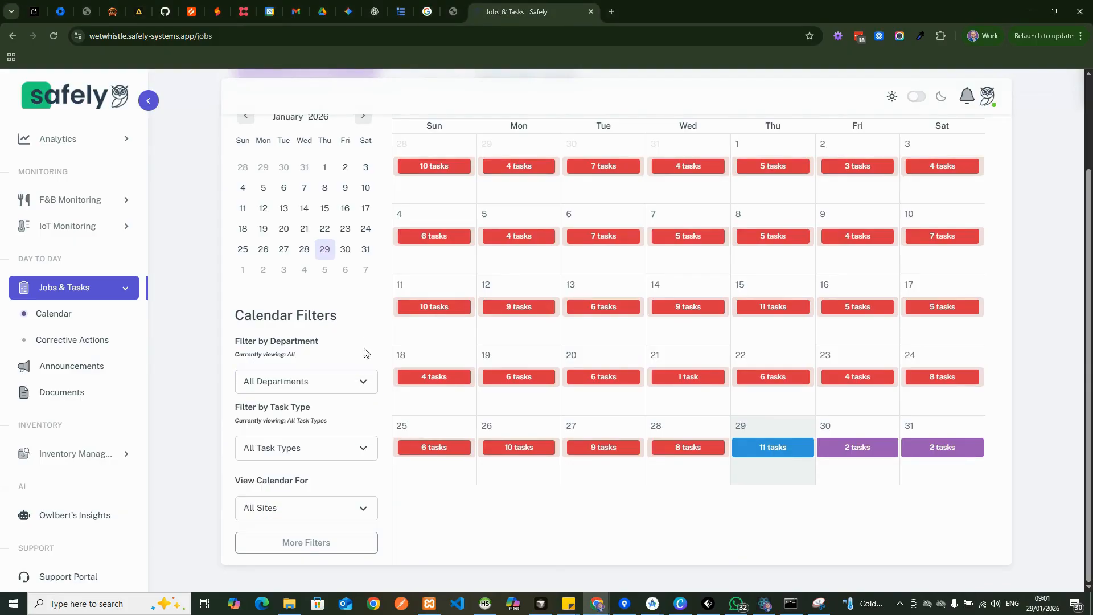
click(354, 449)
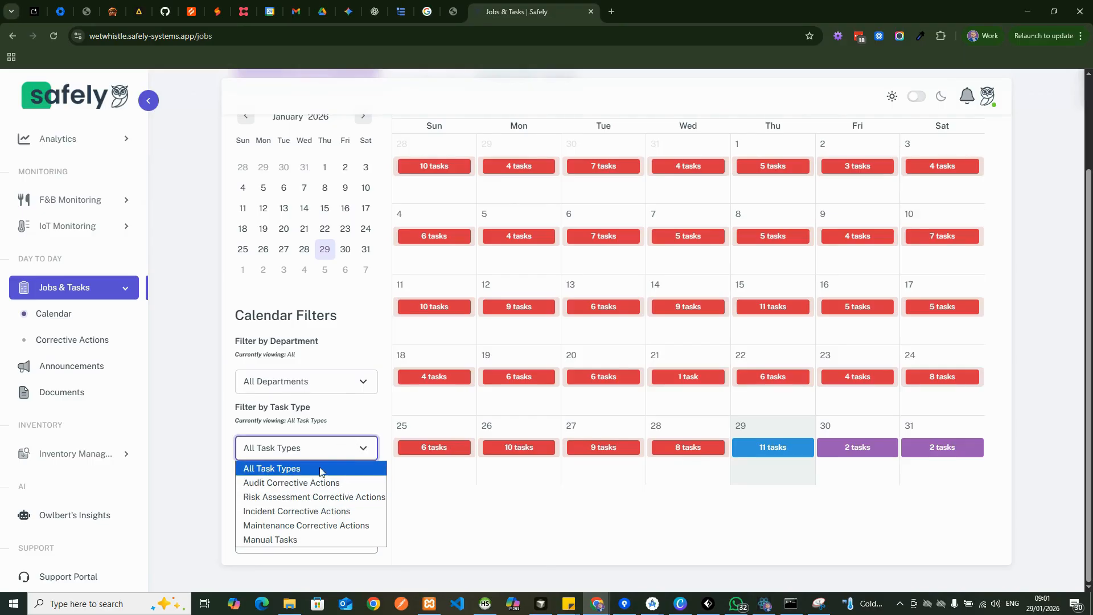
click(414, 489)
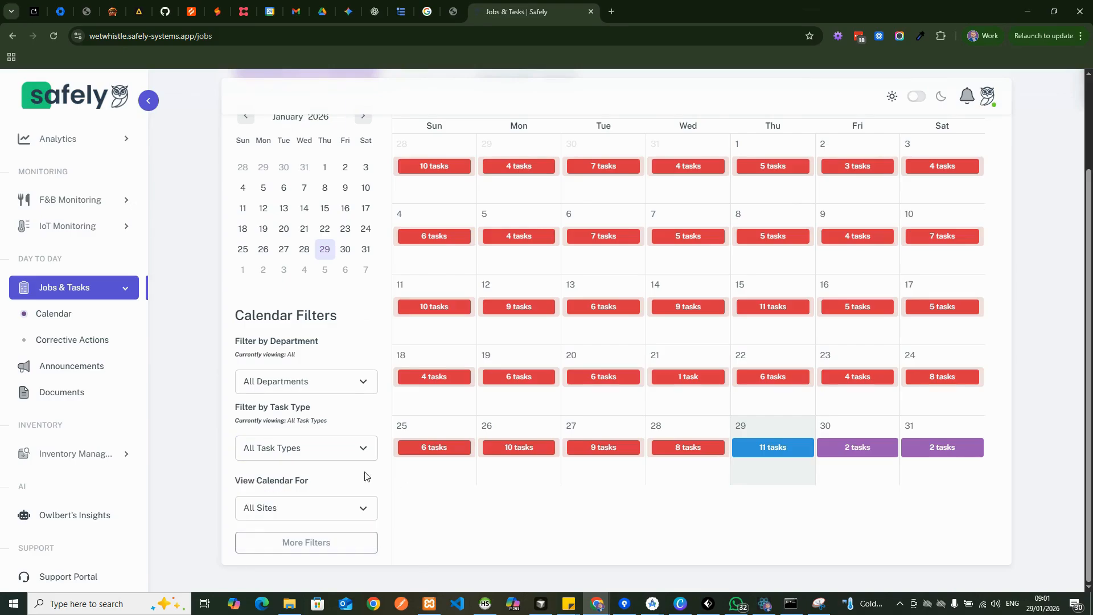
click(328, 515)
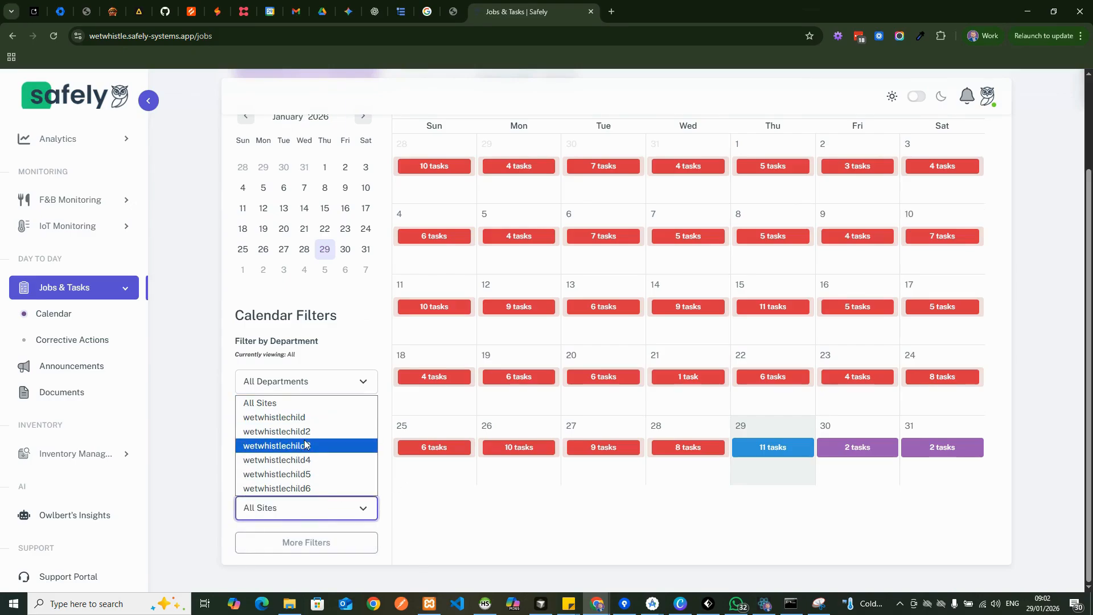
click(446, 507)
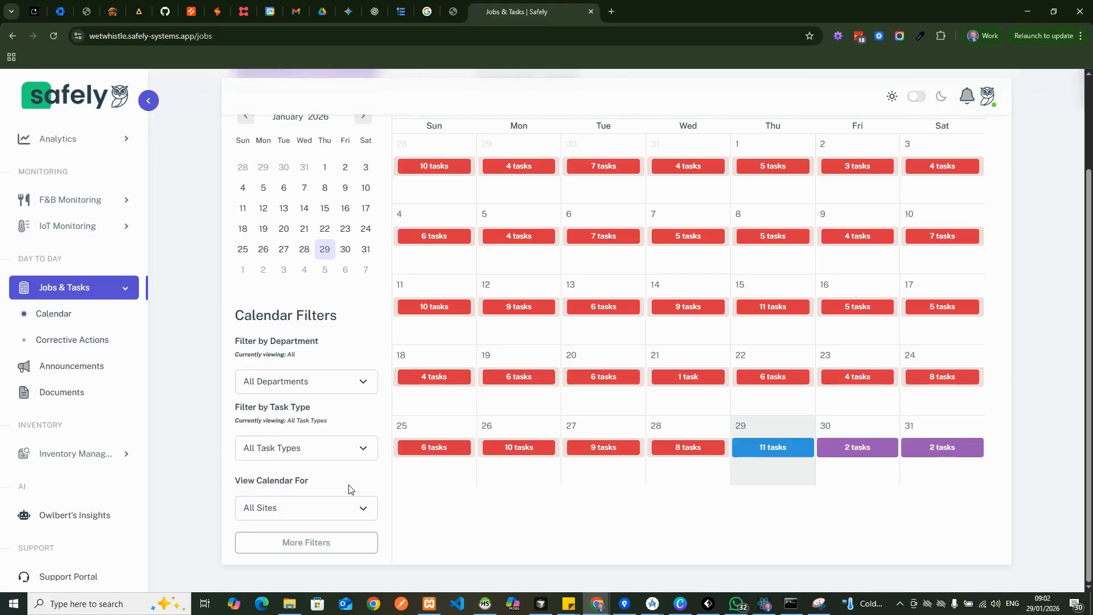
Expand the additional calendar filters to inspect the status and priority options, and collapse them again.
click(314, 549)
scroll(343, 441, down, 3)
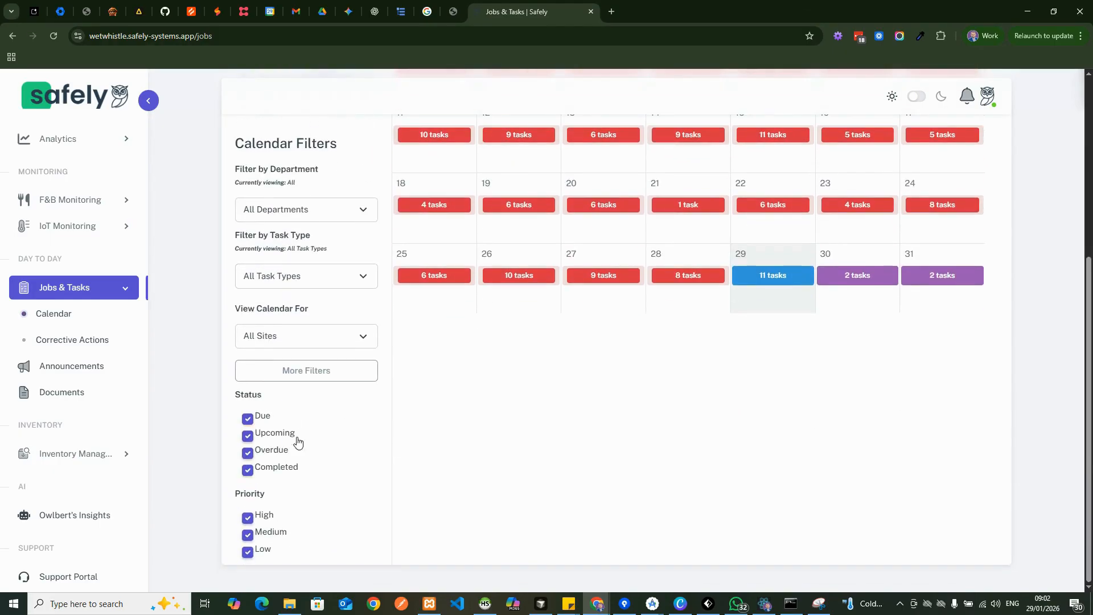
click(345, 371)
scroll(420, 459, up, 2)
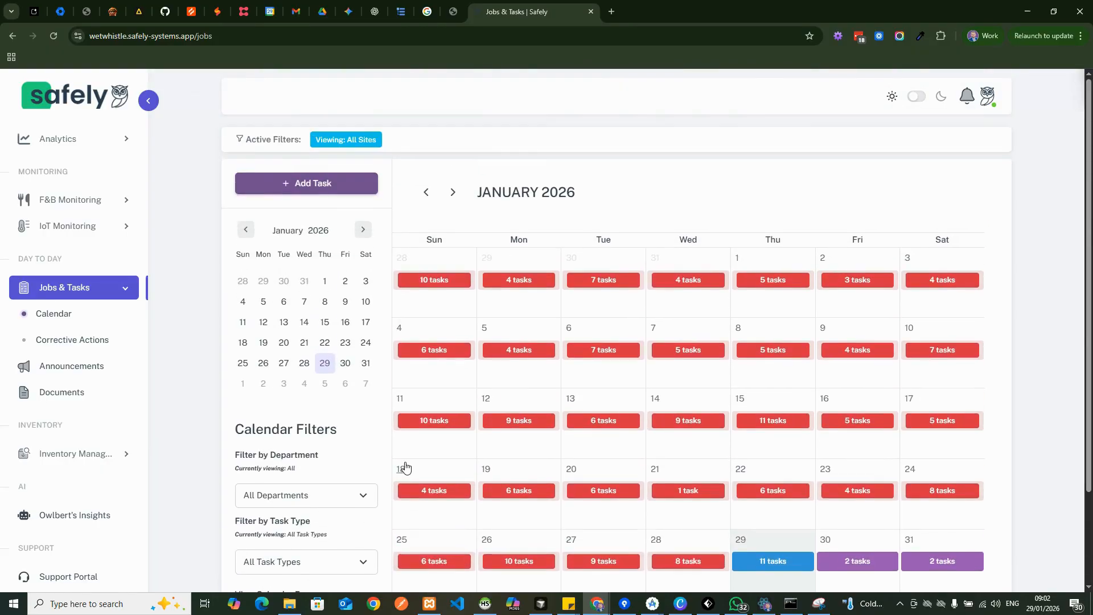
Open the task list for 29 January 2026 and look through all of its tasks.
click(777, 559)
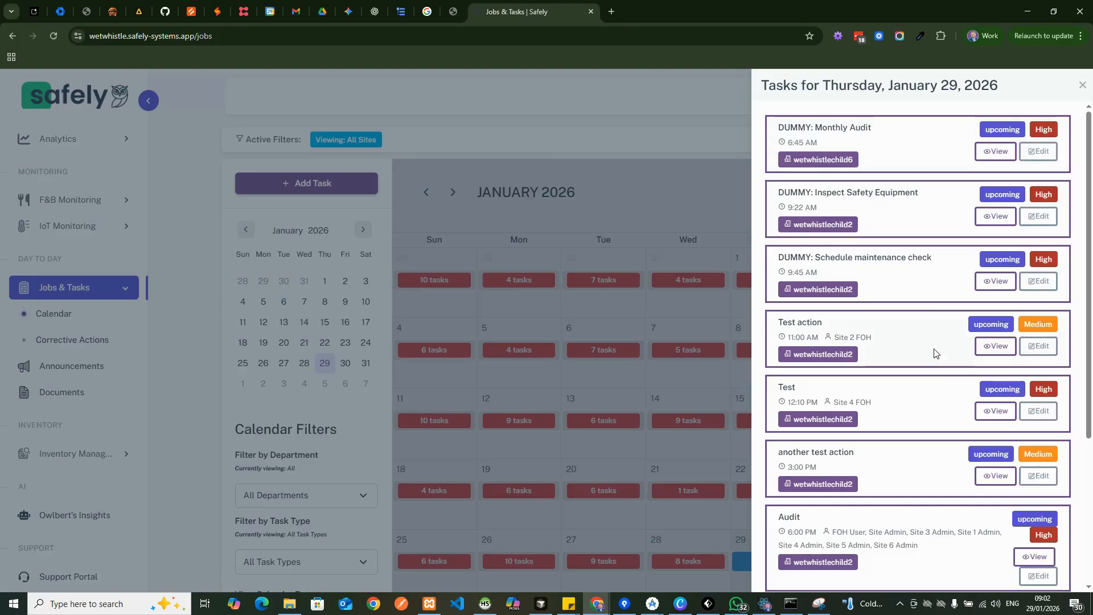
scroll(934, 374, down, 4)
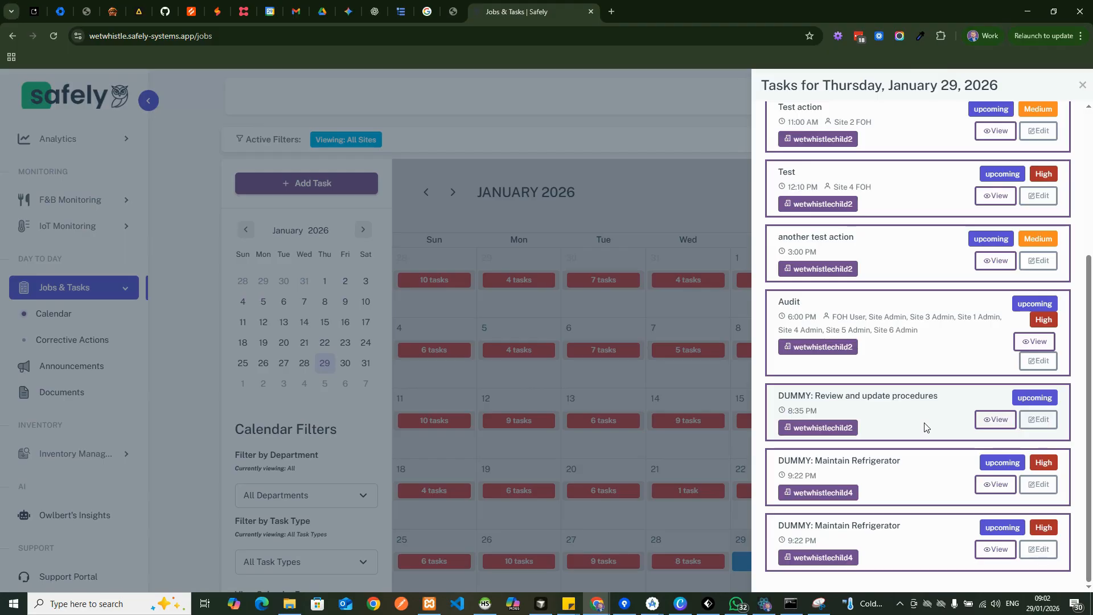
scroll(922, 425, up, 4)
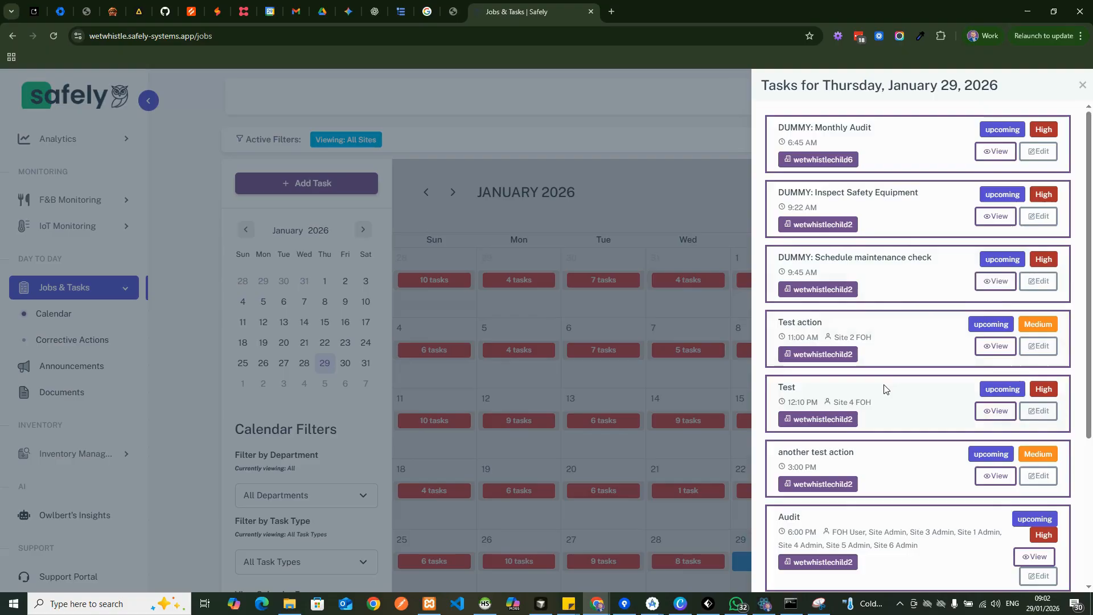
View the details of the 6:00 PM Audit task and return to the day's task list.
scroll(888, 387, down, 4)
click(1033, 342)
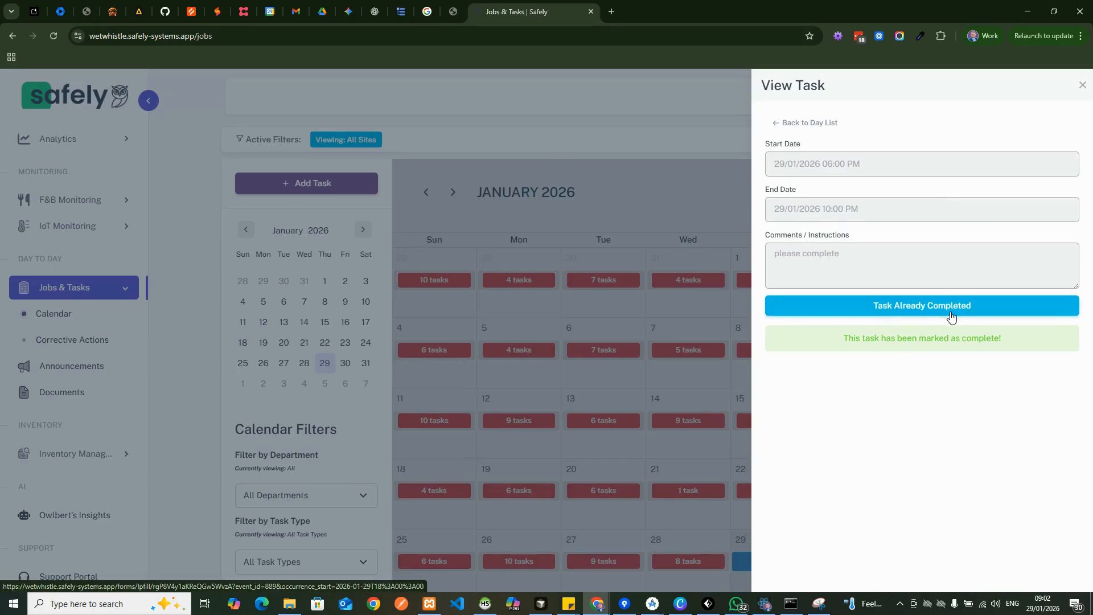
click(794, 123)
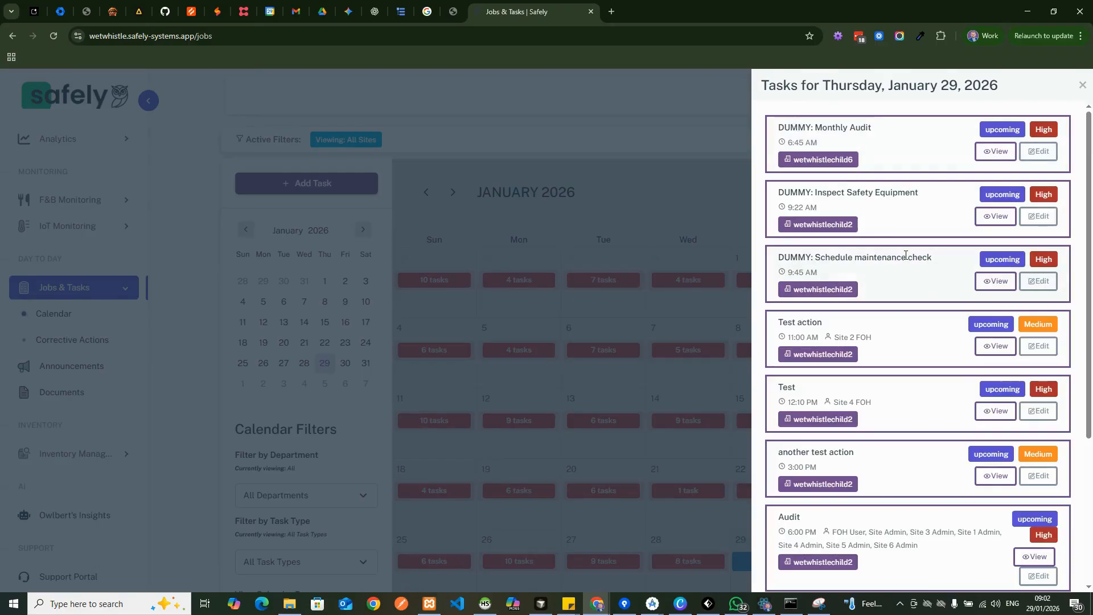
View the details of the 12:10 PM Test task, return to the day's list and close it.
scroll(962, 378, down, 1)
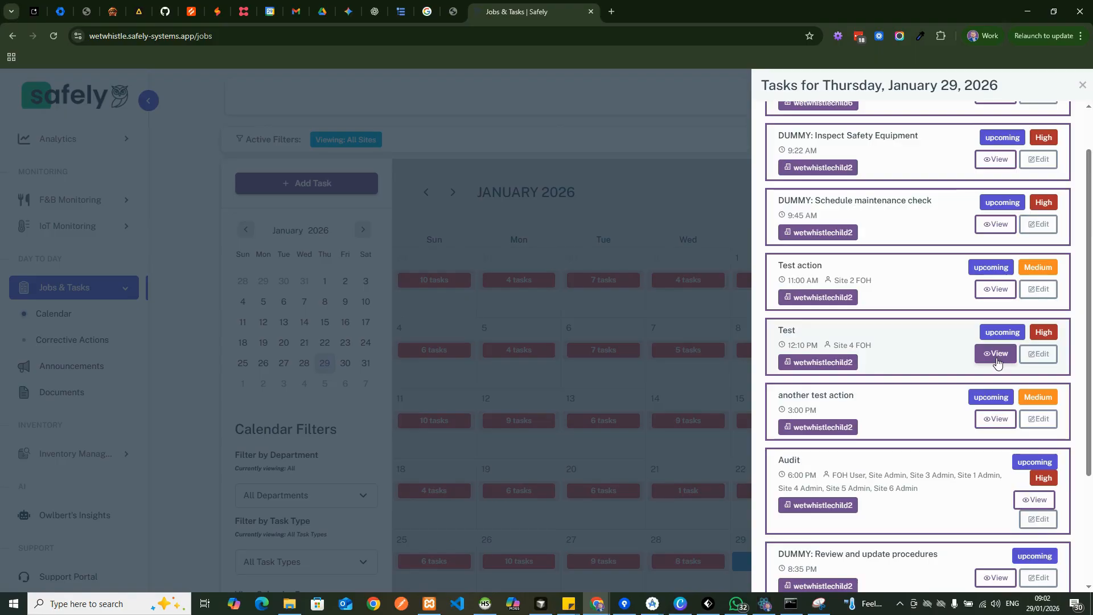
click(997, 353)
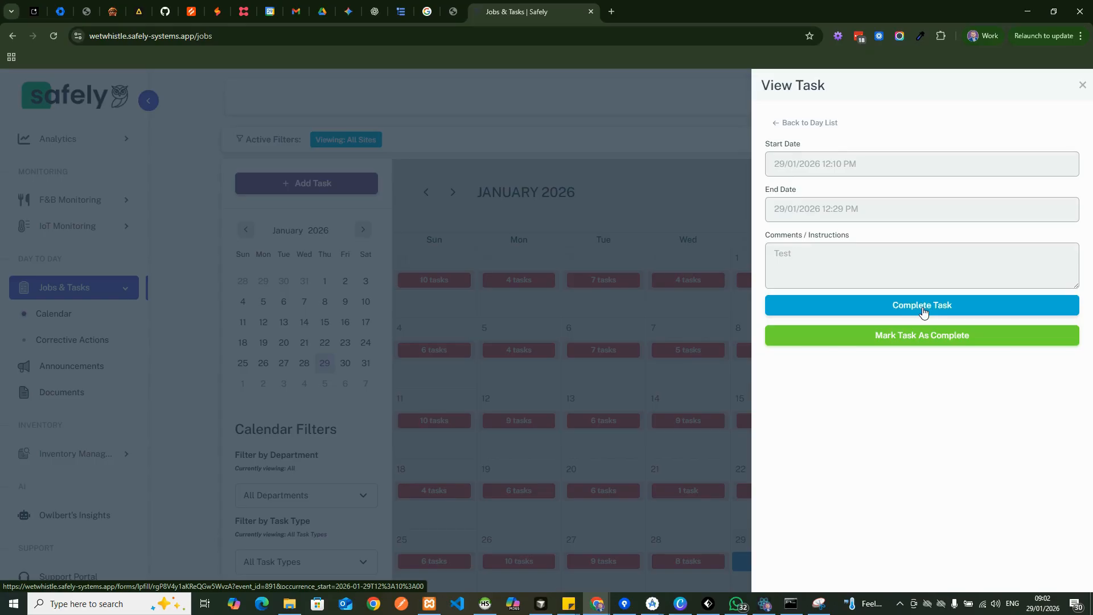
click(807, 123)
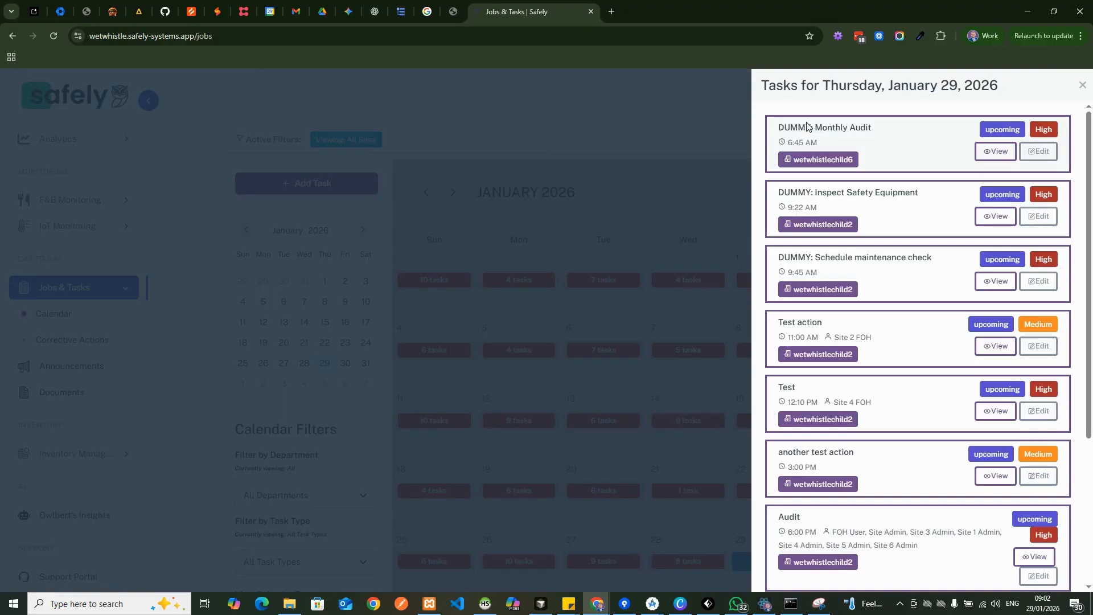
click(396, 178)
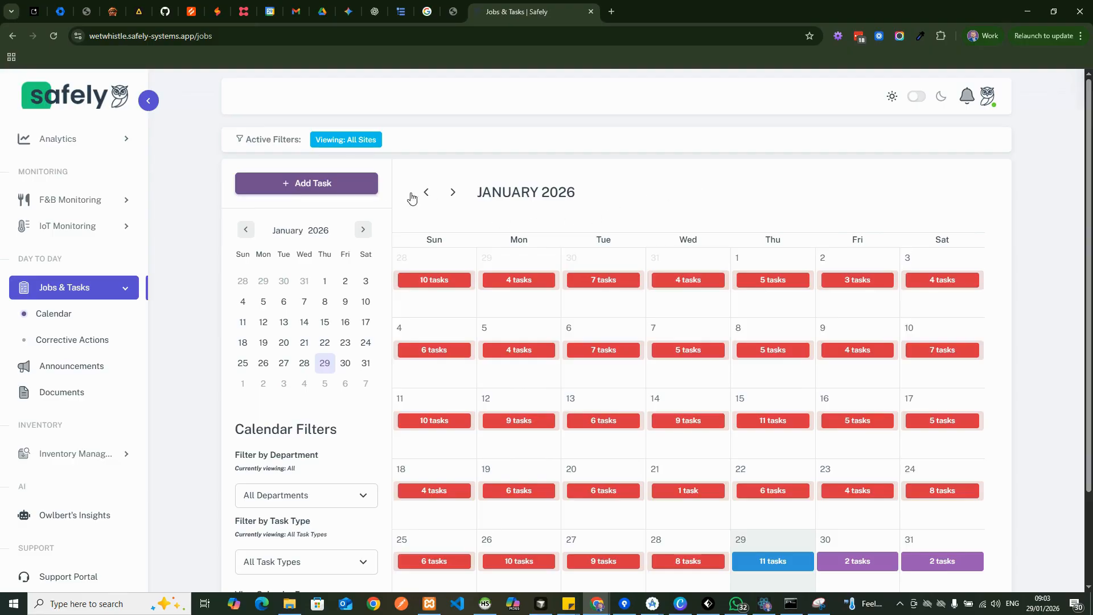
Start a new task for the site wetwhistlechild2 and set its department to Site Admin.
click(314, 183)
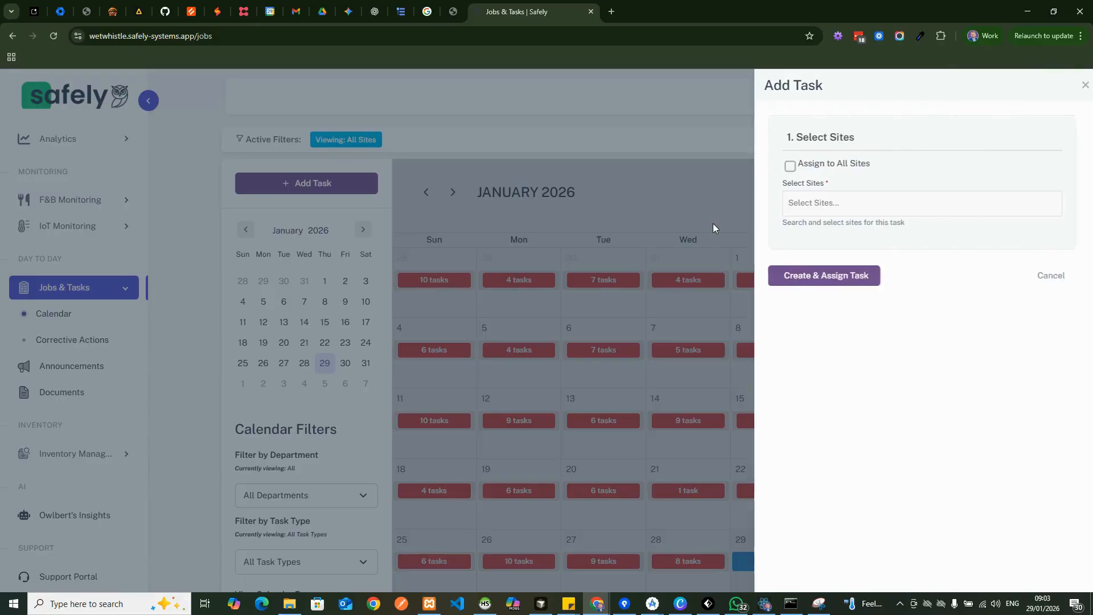
click(940, 196)
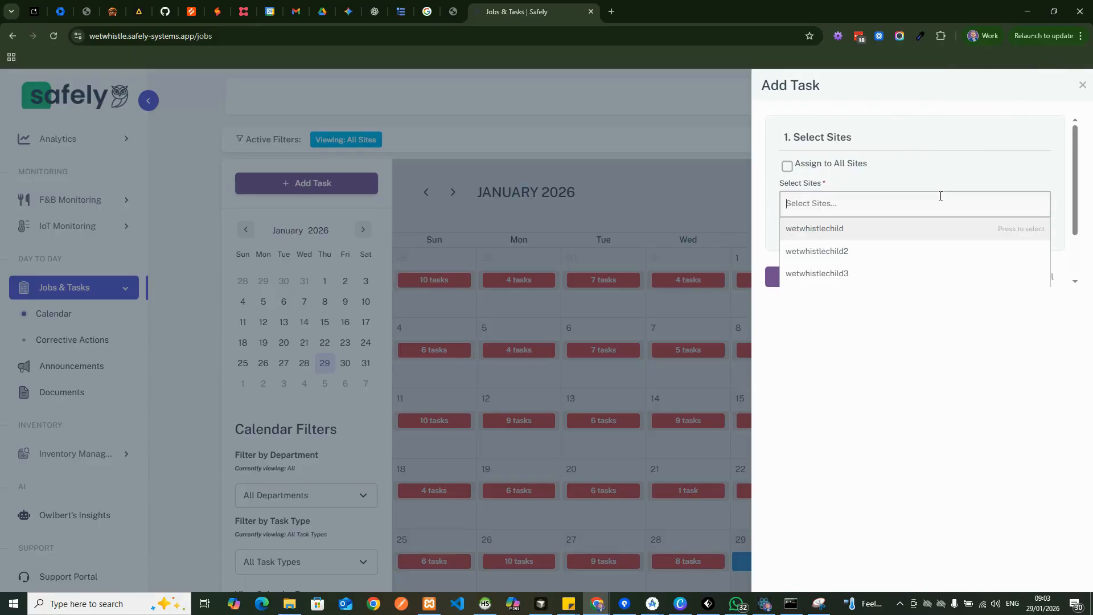
click(875, 251)
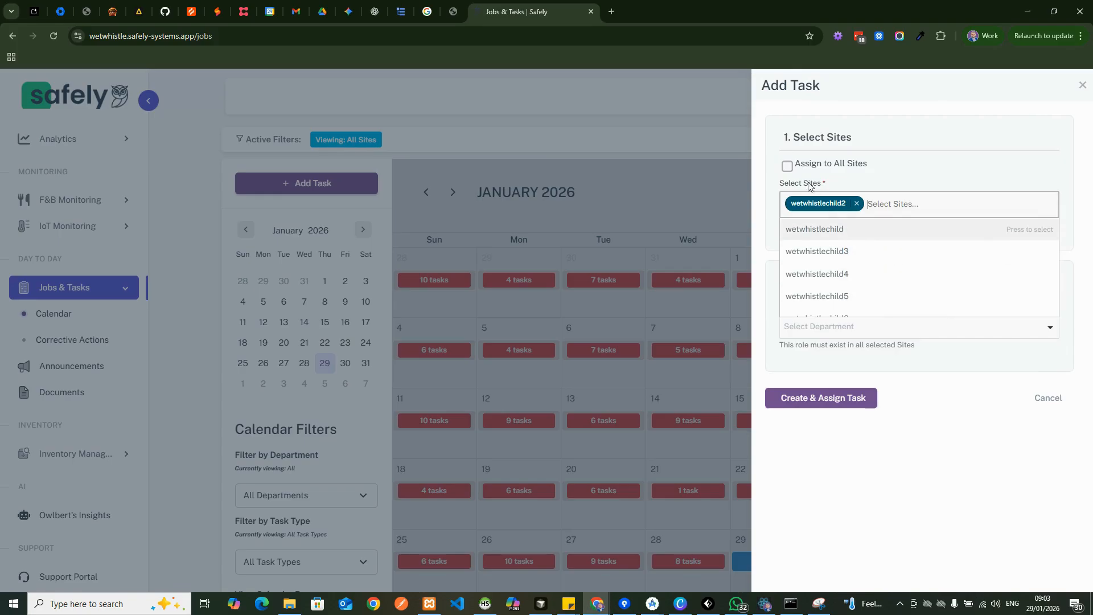
click(1032, 161)
click(908, 326)
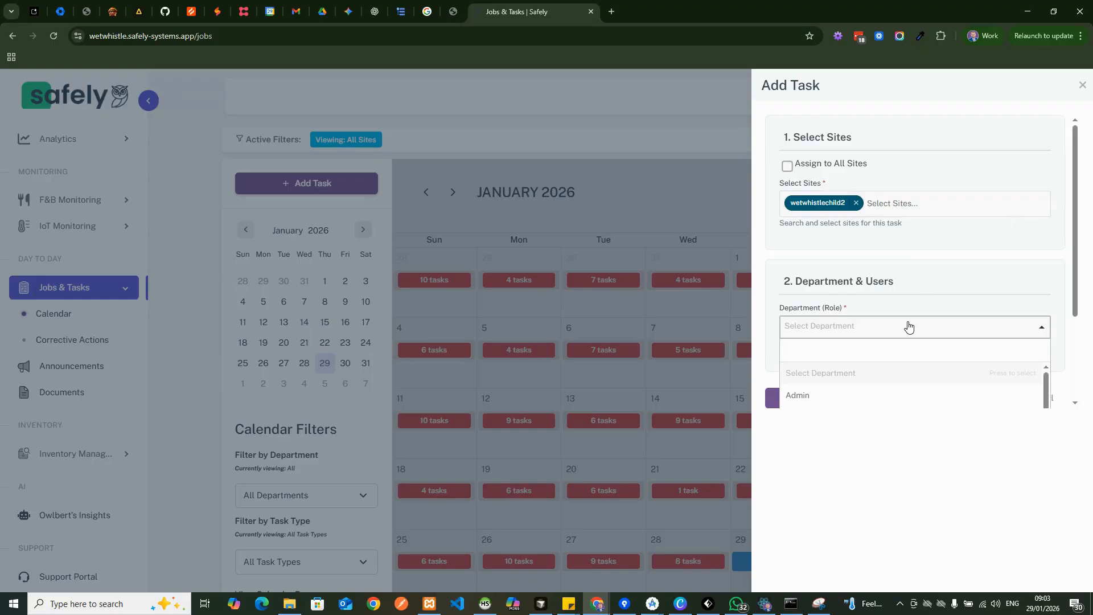
scroll(888, 351, down, 5)
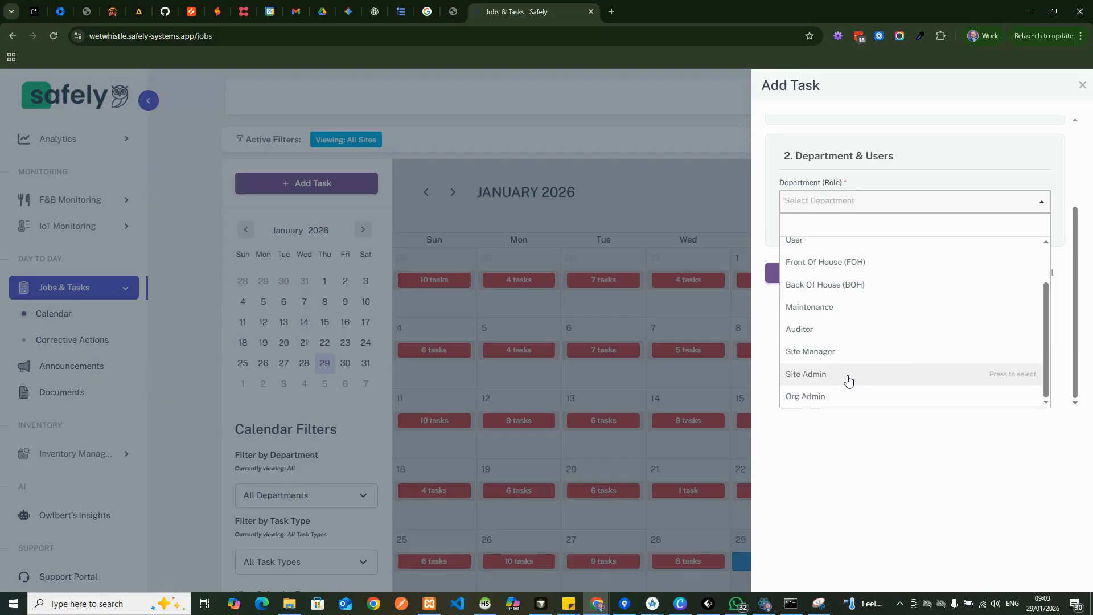
click(847, 376)
Enable adding a form to the task and choose Sample Audit Template as the form to be completed.
scroll(852, 210, down, 4)
scroll(823, 192, up, 1)
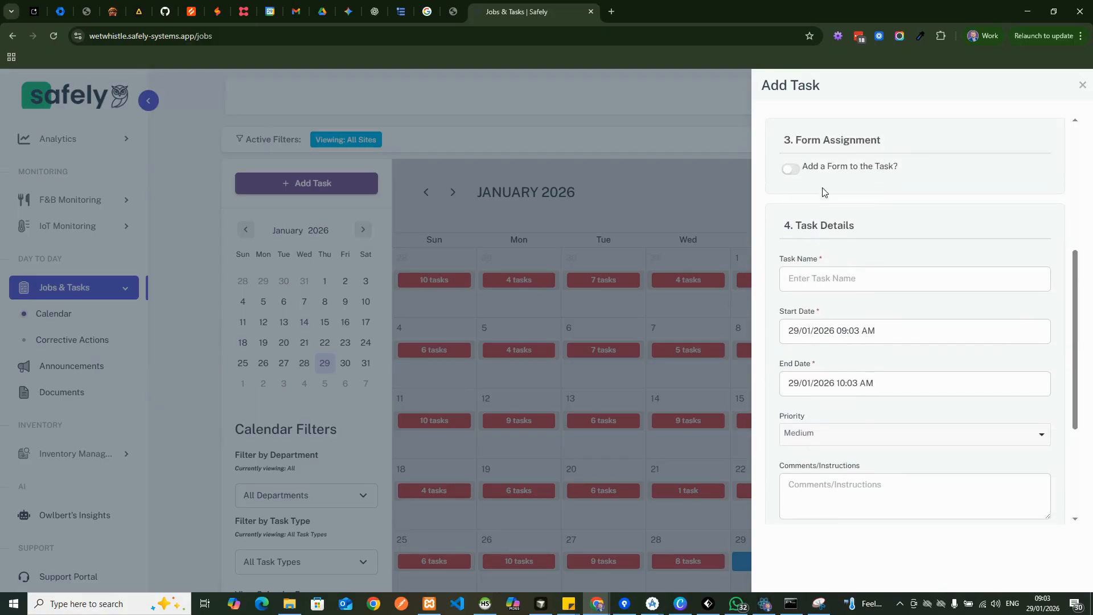
scroll(823, 192, up, 2)
click(798, 288)
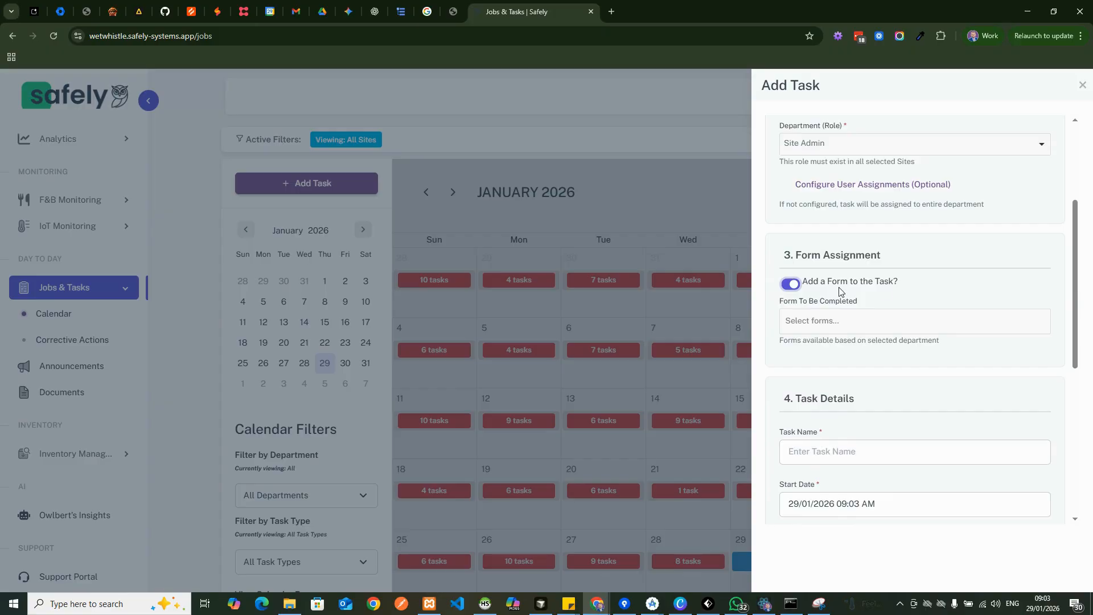
click(806, 325)
click(836, 346)
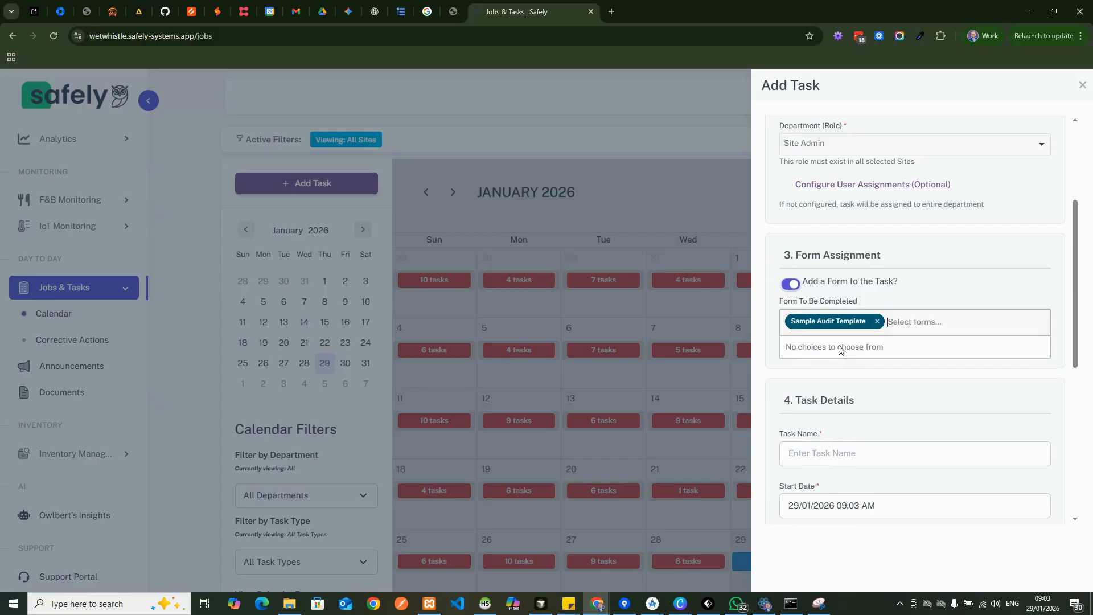
click(1022, 262)
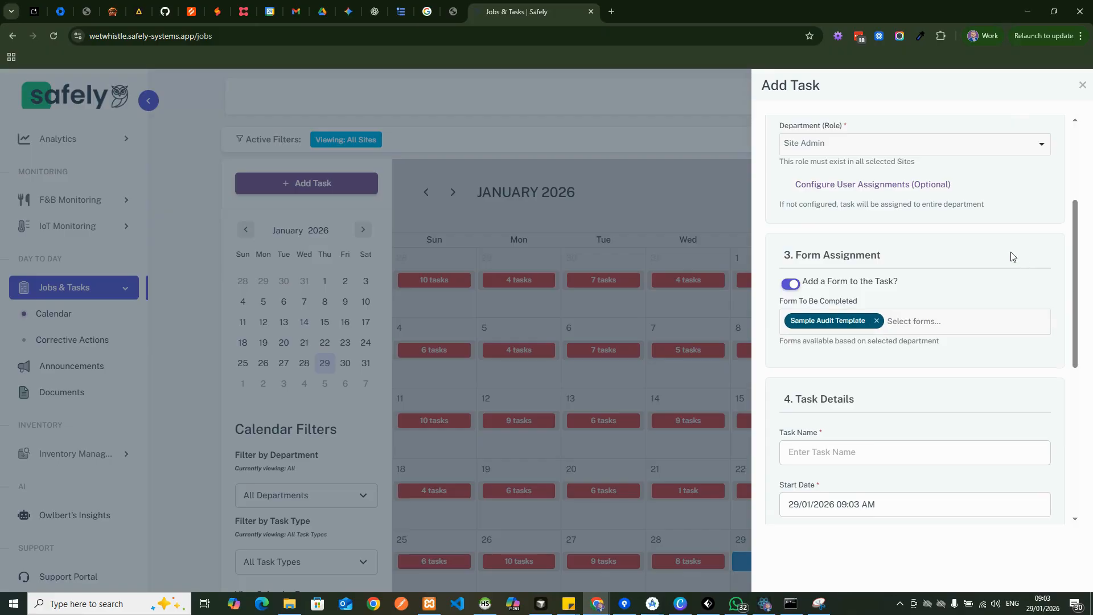
Look through the users selectable in the task's optional user assignments and cancel without assigning anyone.
scroll(982, 307, up, 1)
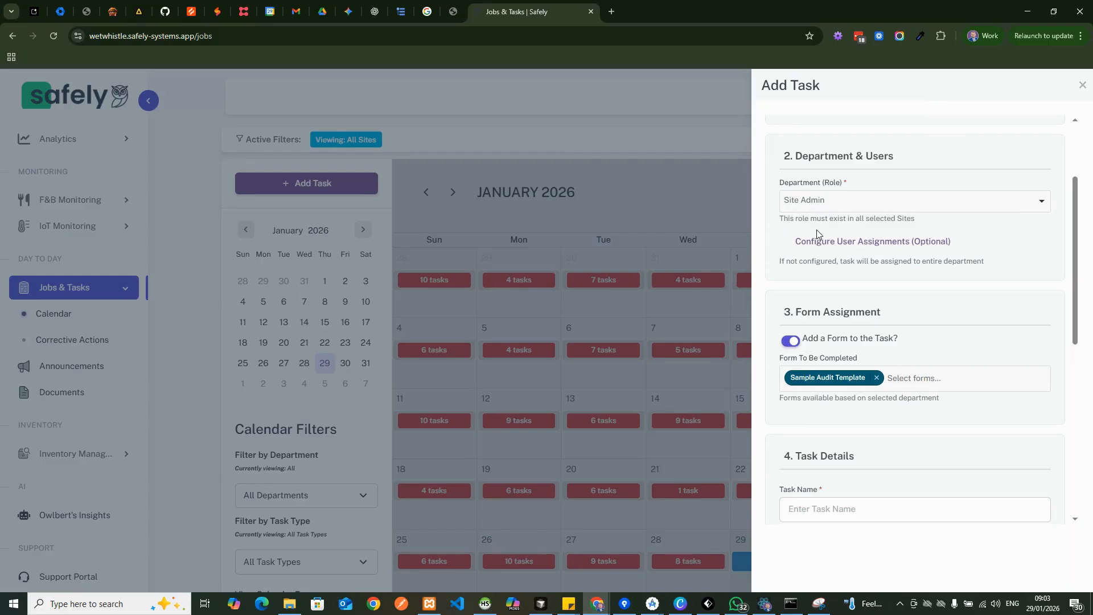
click(882, 247)
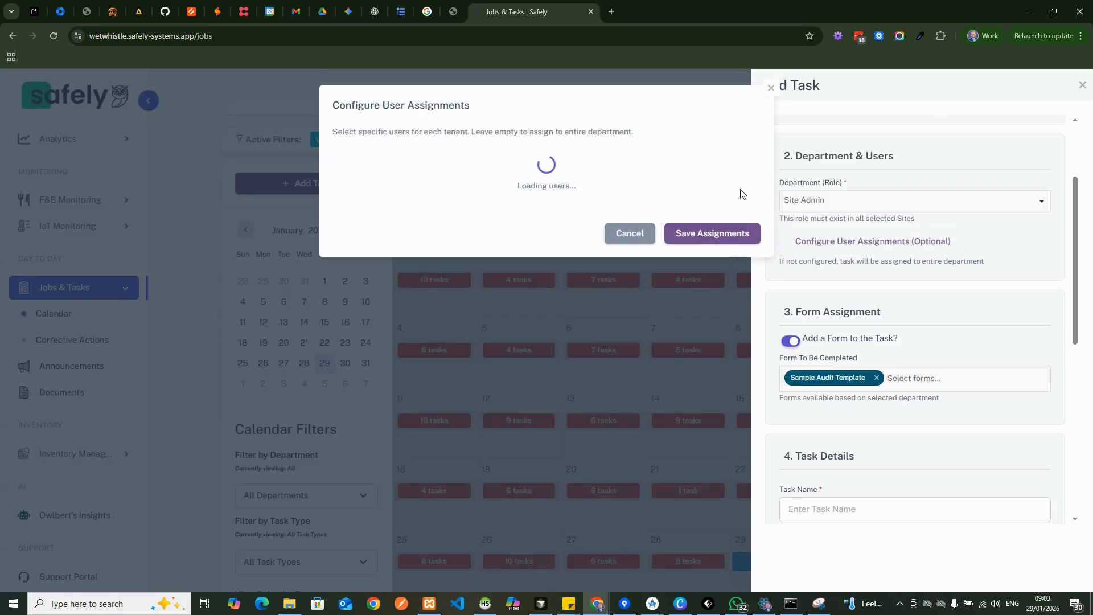
click(608, 185)
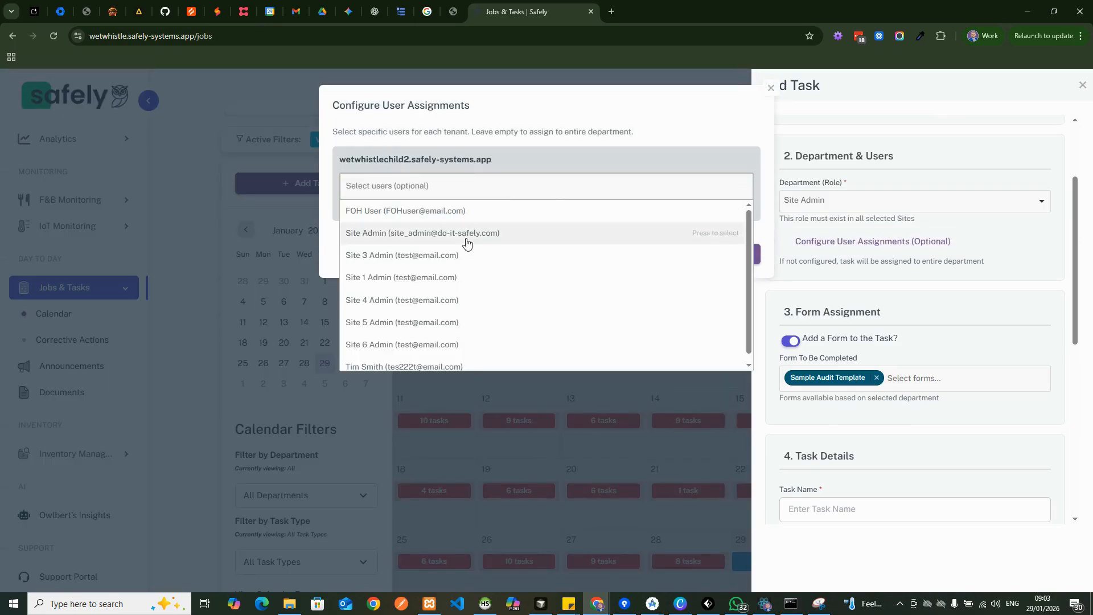
scroll(472, 331, down, 1)
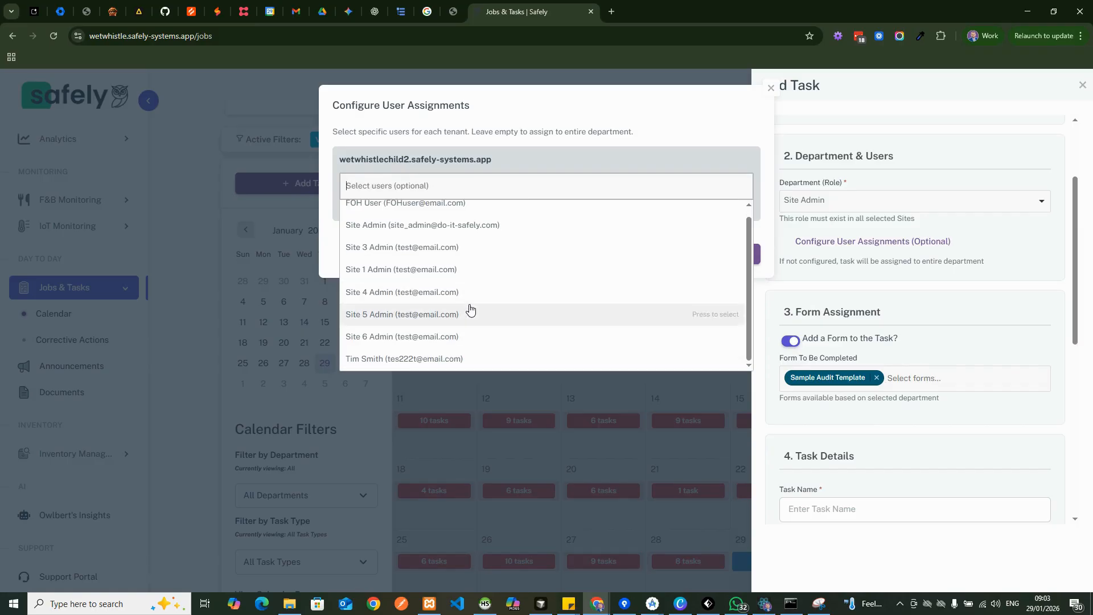
scroll(470, 301, up, 1)
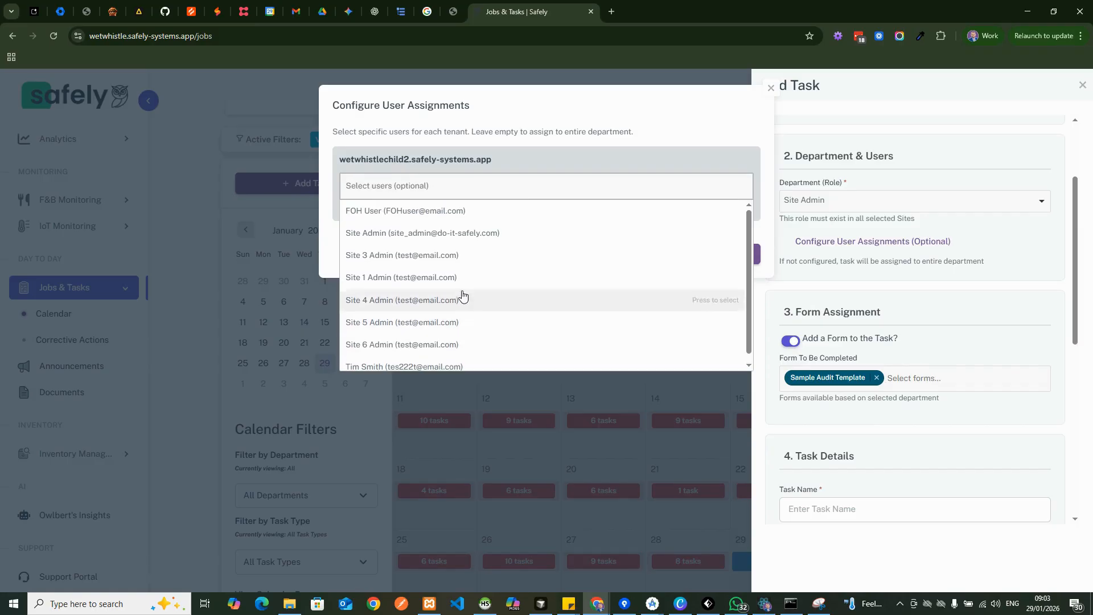
click(667, 120)
click(636, 258)
Name the new task "audit 005" in its task details.
scroll(913, 332, down, 5)
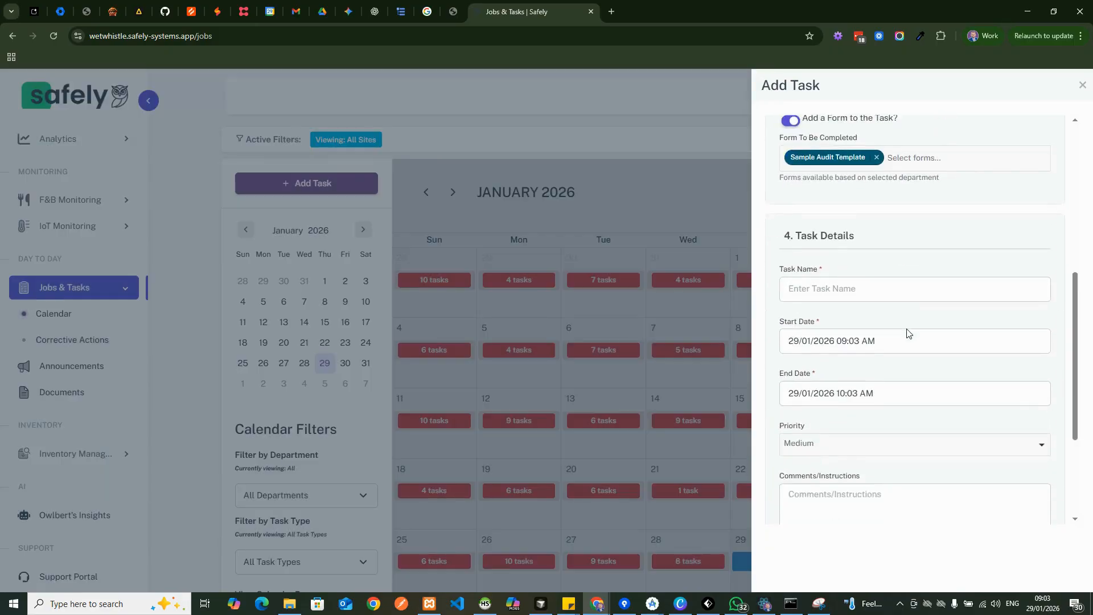
click(832, 223)
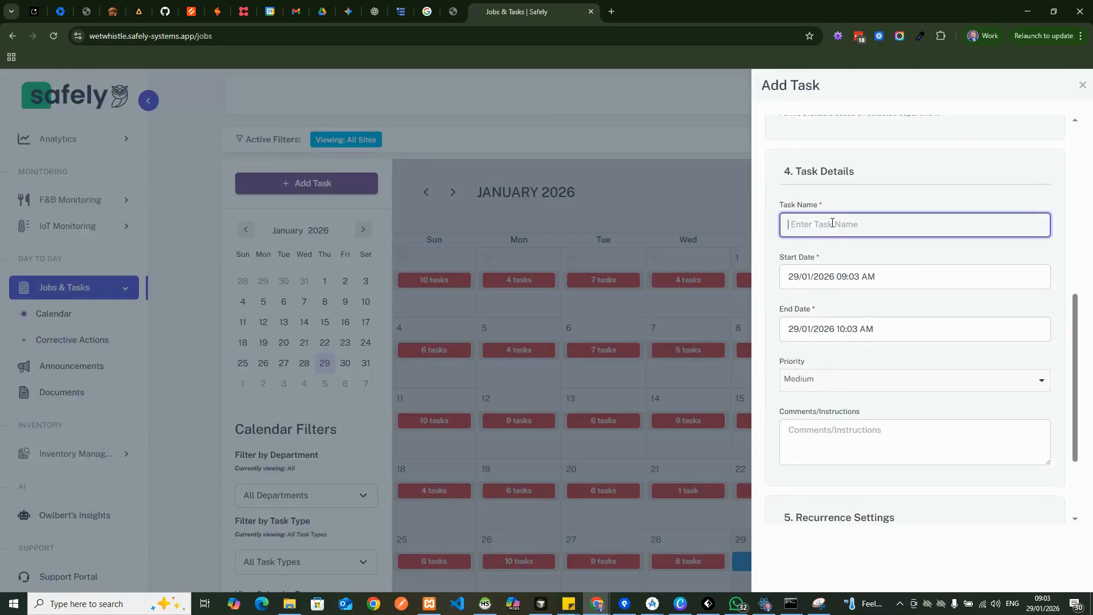
text(audit 005)
Set the task's start date to 04/02/2026 at 09:00 AM.
click(815, 284)
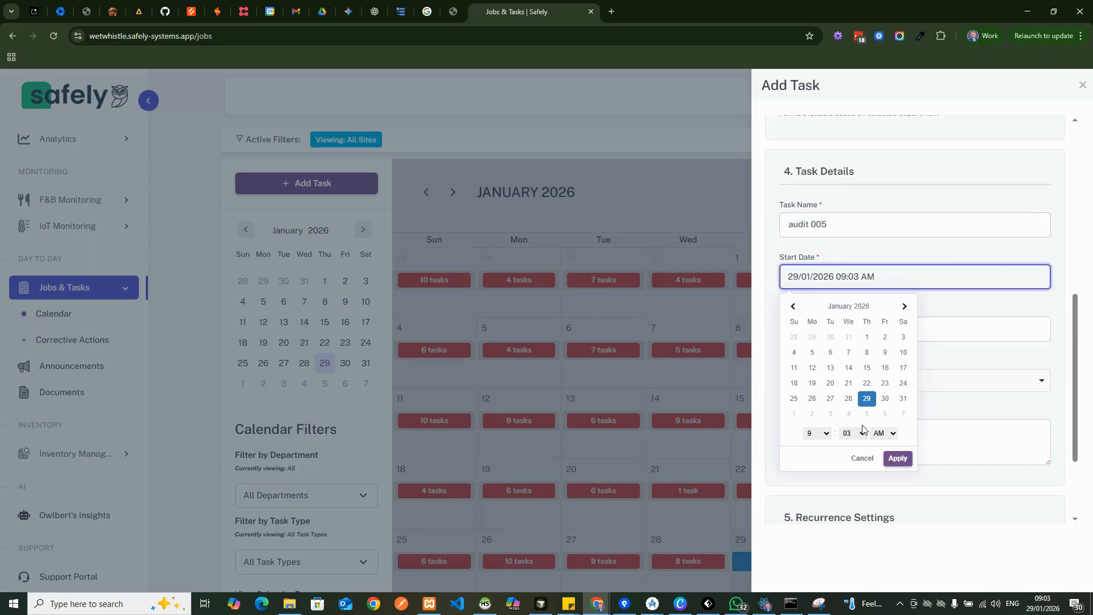
click(848, 414)
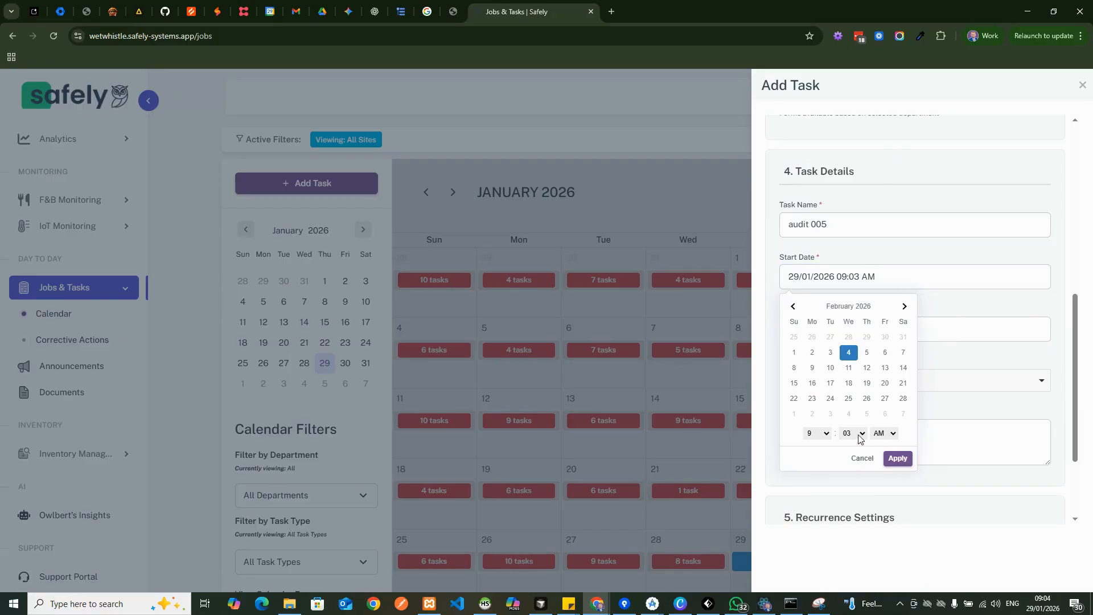
click(859, 434)
click(847, 159)
click(898, 458)
Set the task's end date to 04/02/2026 at 10:00 AM.
click(854, 329)
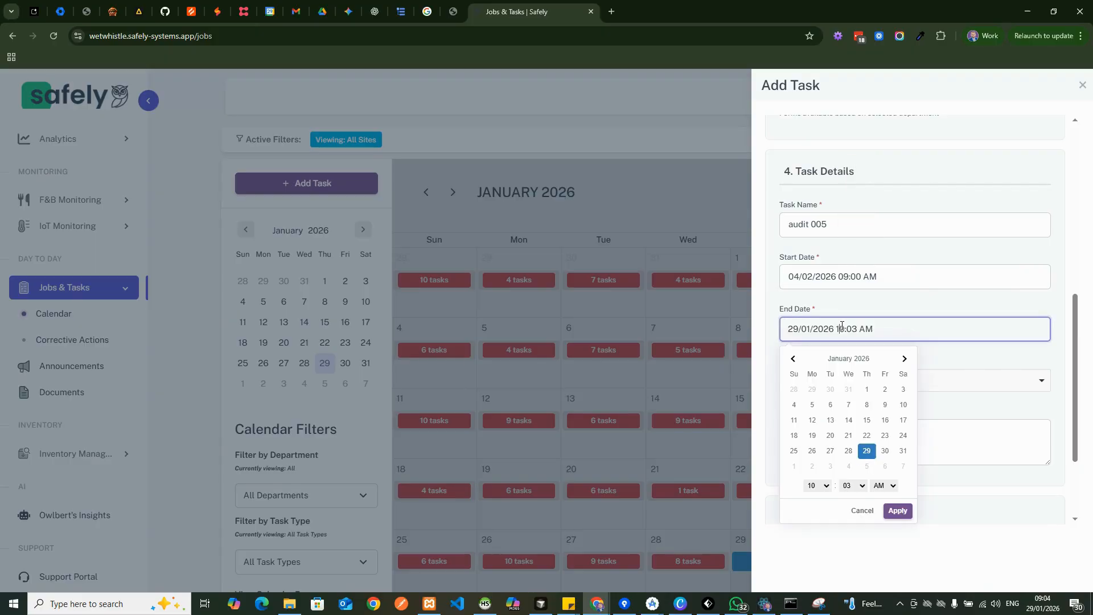
click(848, 466)
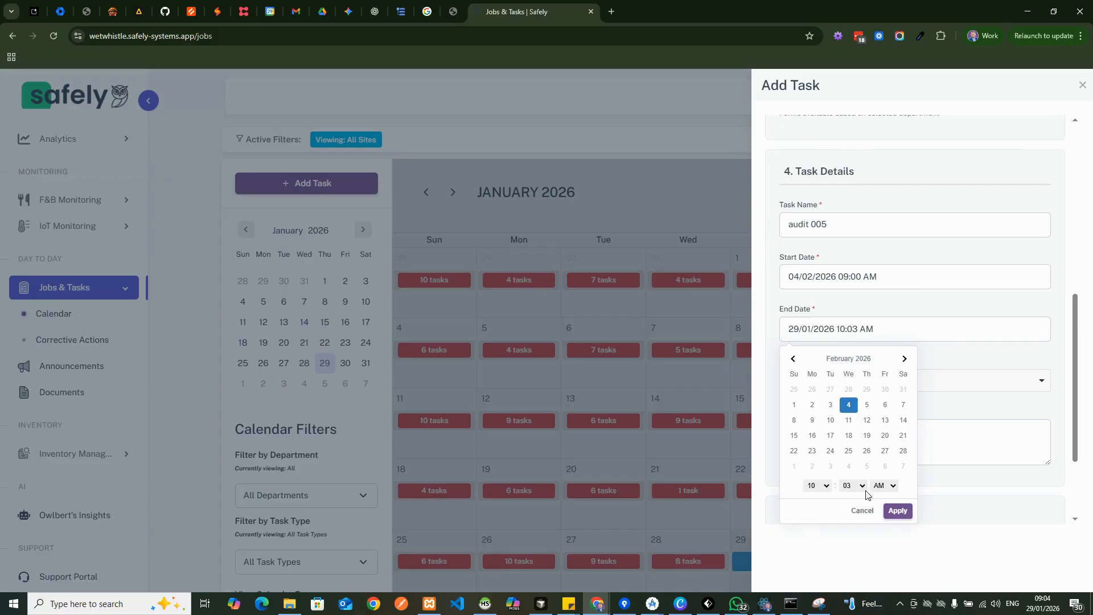
click(892, 486)
click(880, 499)
click(852, 485)
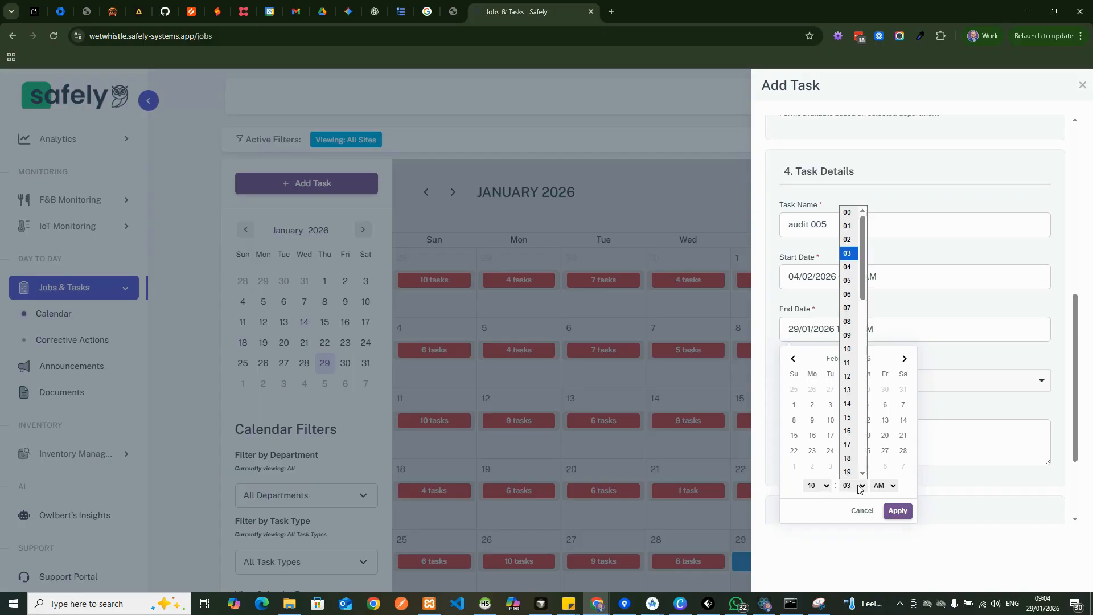
click(848, 211)
click(903, 515)
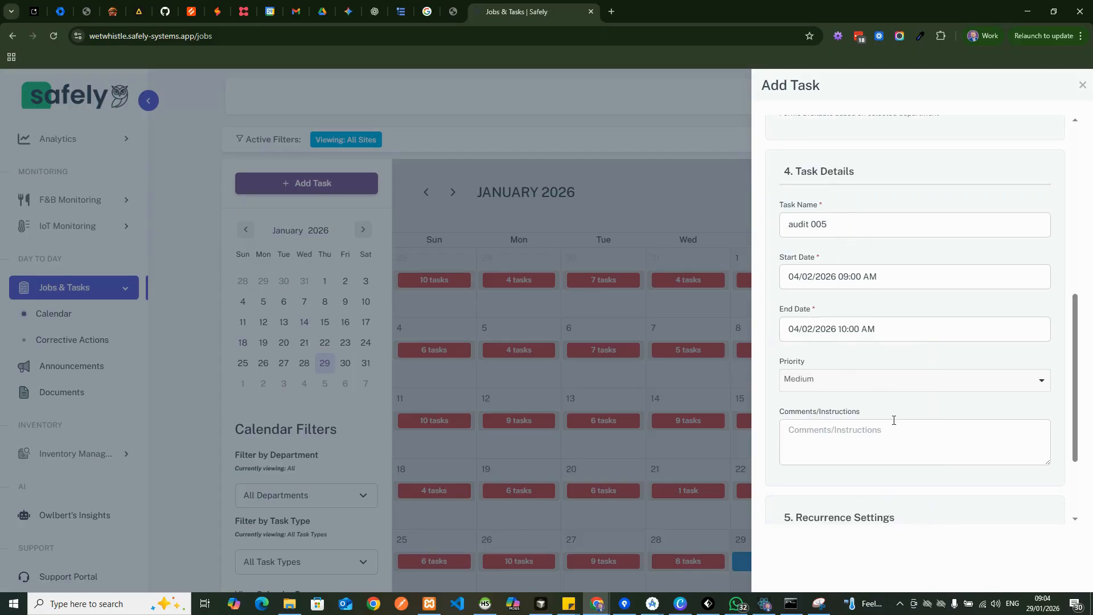
Check the priority options, keep Medium, and enter "please complete" as the task's comments and instructions.
scroll(893, 419, down, 2)
click(838, 259)
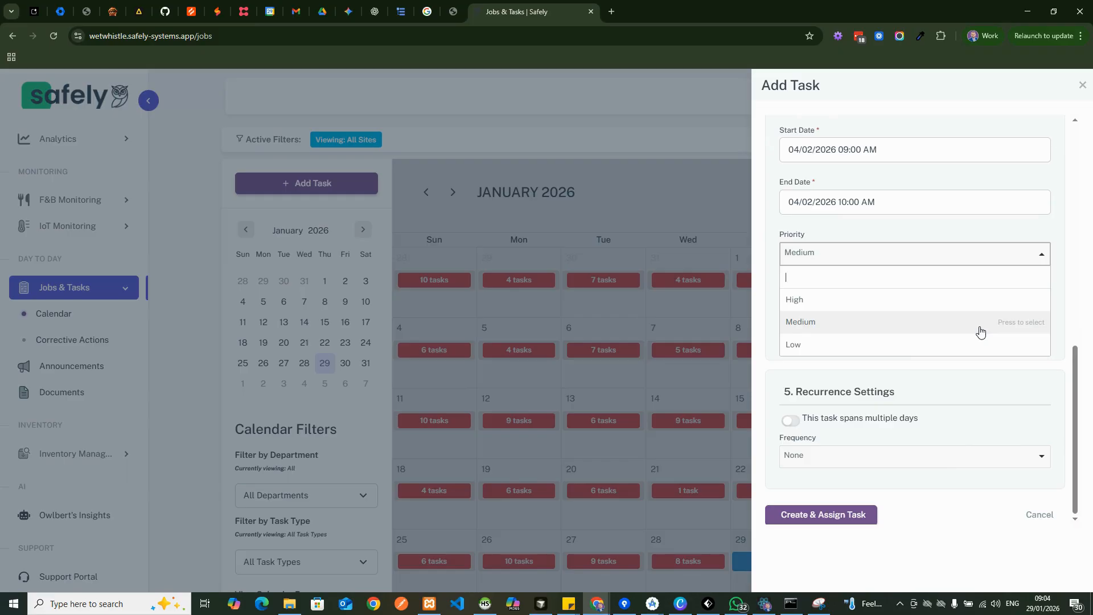
click(1062, 227)
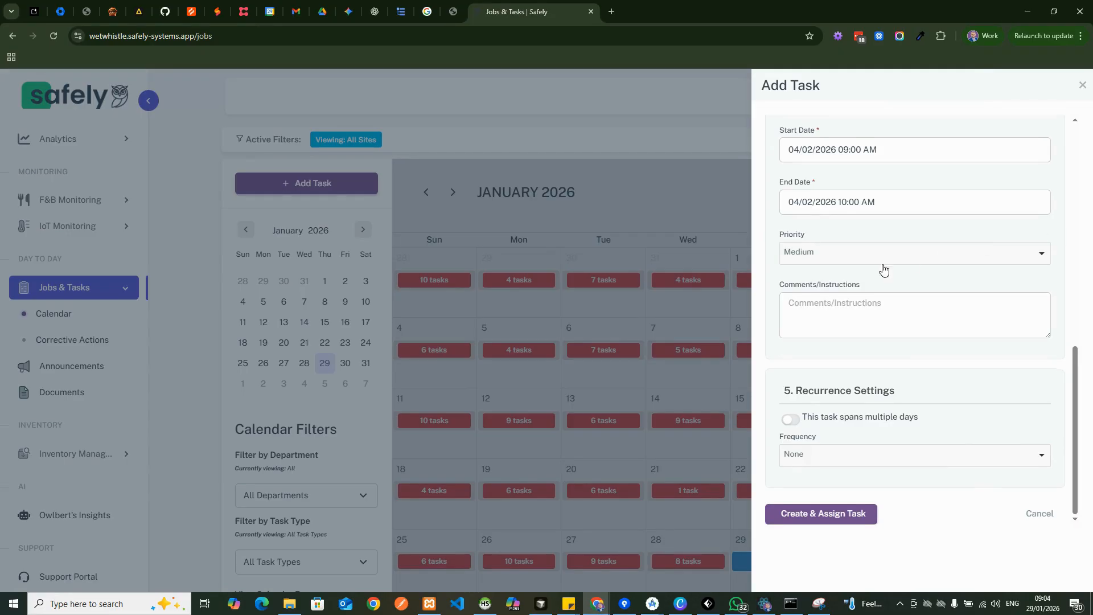
click(859, 317)
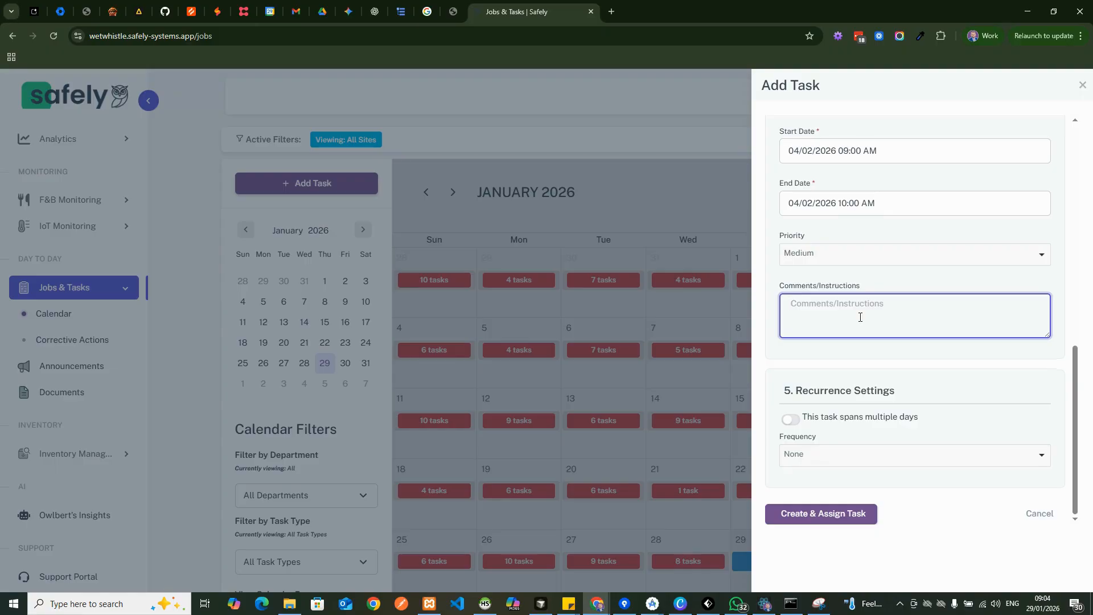
text(please complete)
click(902, 284)
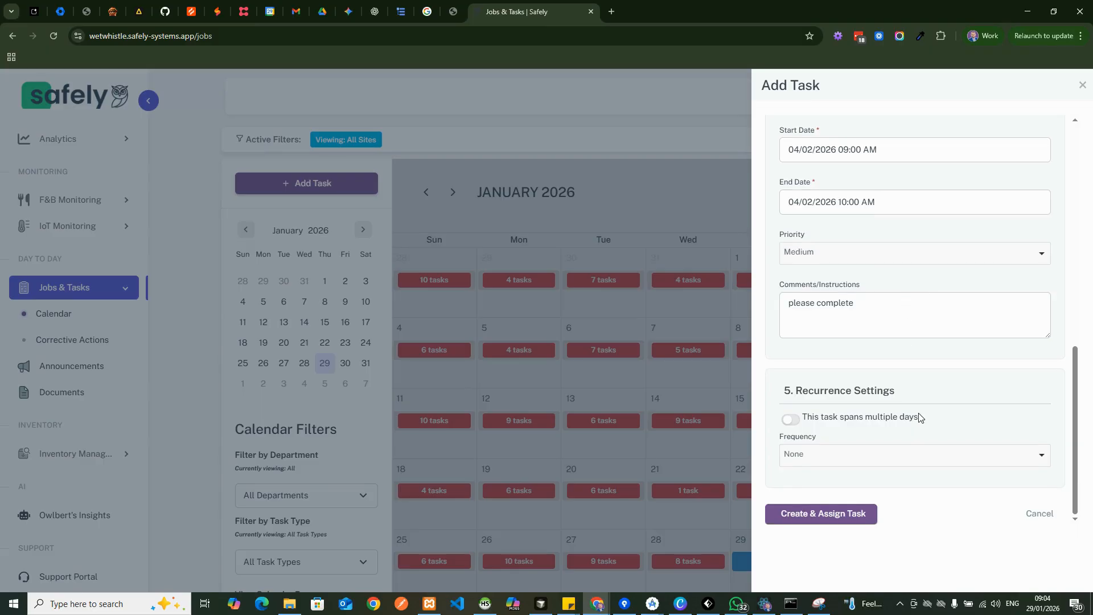
Try the Daily, Weekly and Monthly frequencies in the recurrence settings and return the frequency to None.
click(836, 460)
click(837, 369)
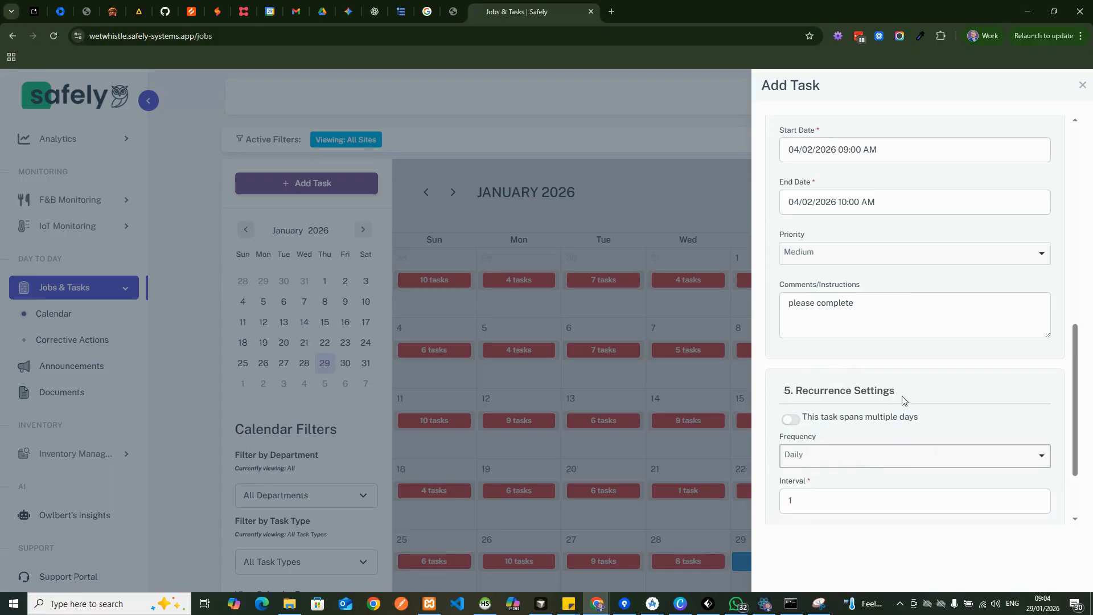
scroll(908, 409, down, 2)
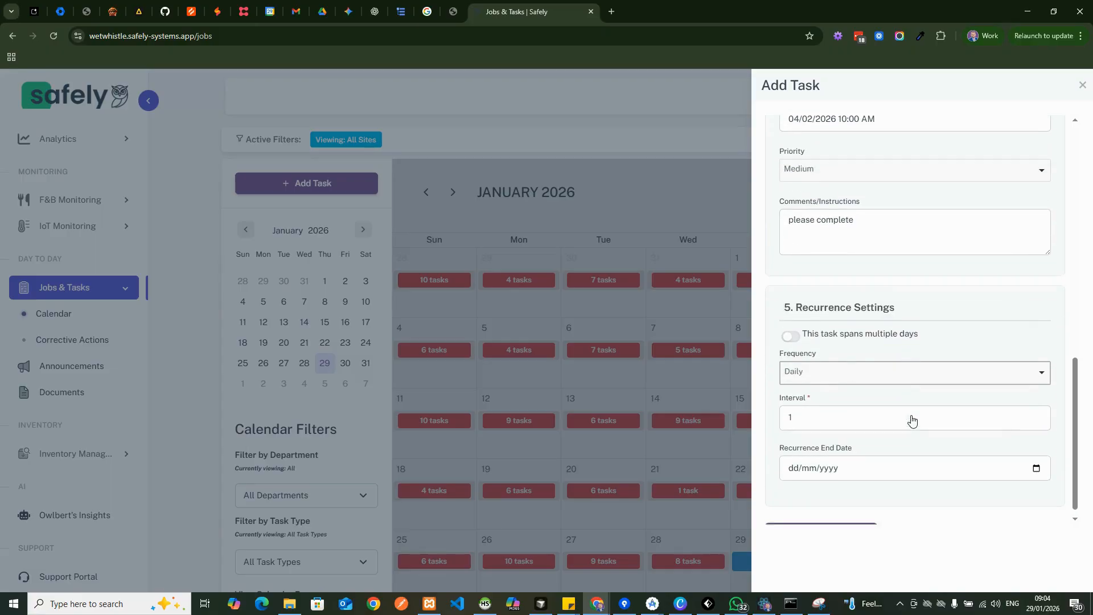
click(823, 355)
click(820, 444)
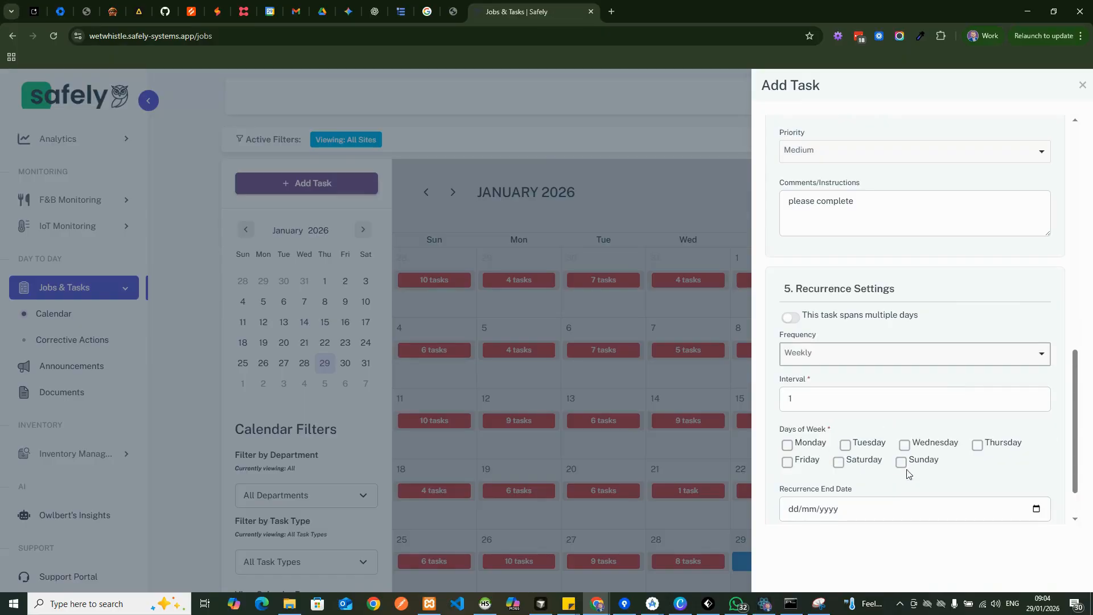
click(858, 399)
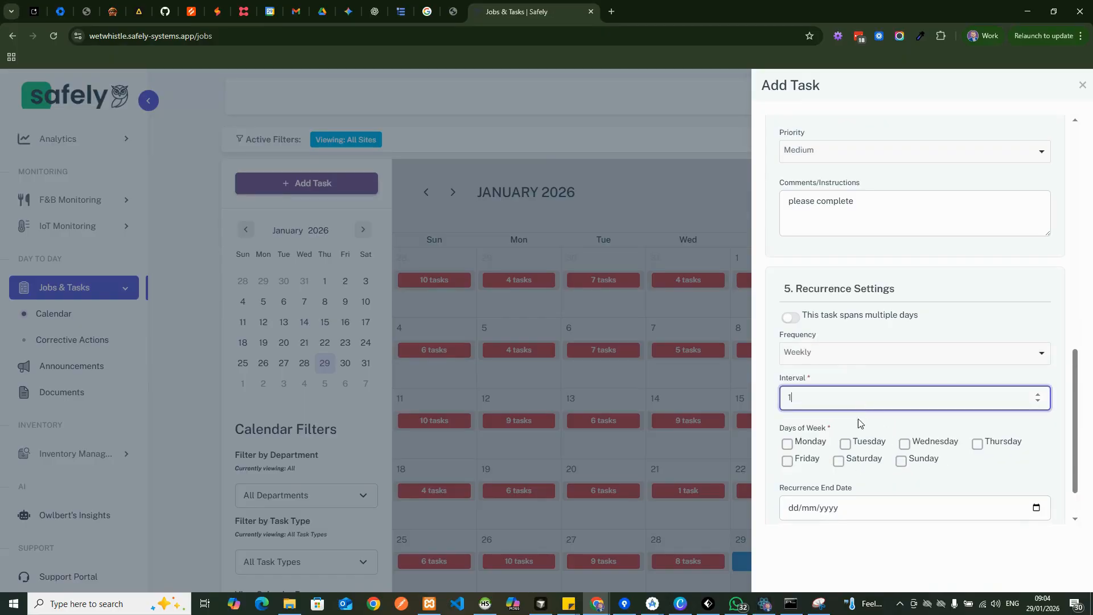
click(838, 357)
click(814, 467)
scroll(854, 404, down, 1)
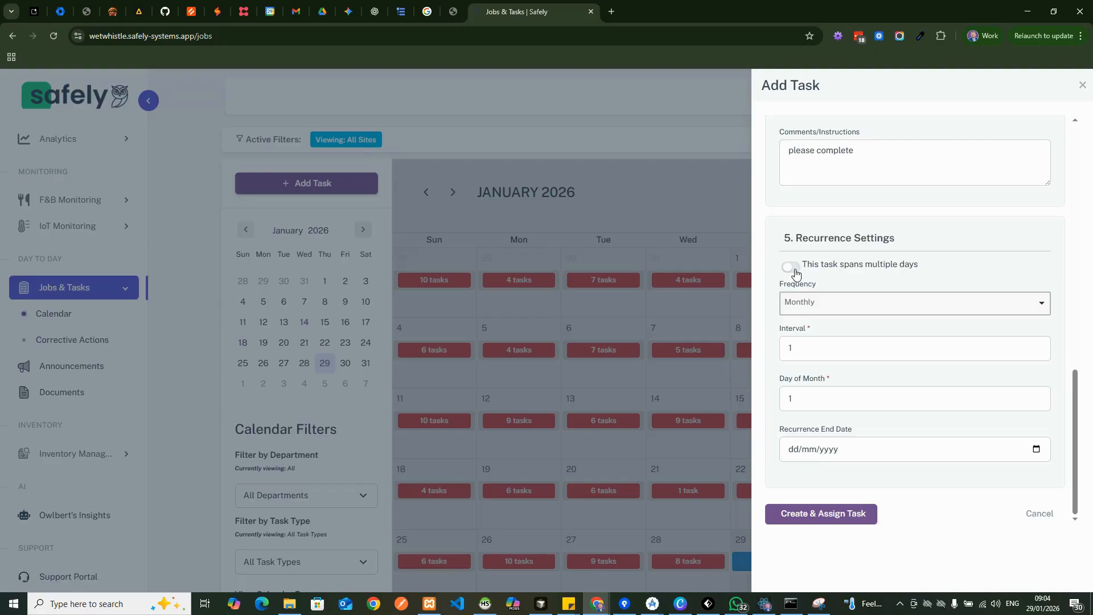
click(830, 307)
click(828, 353)
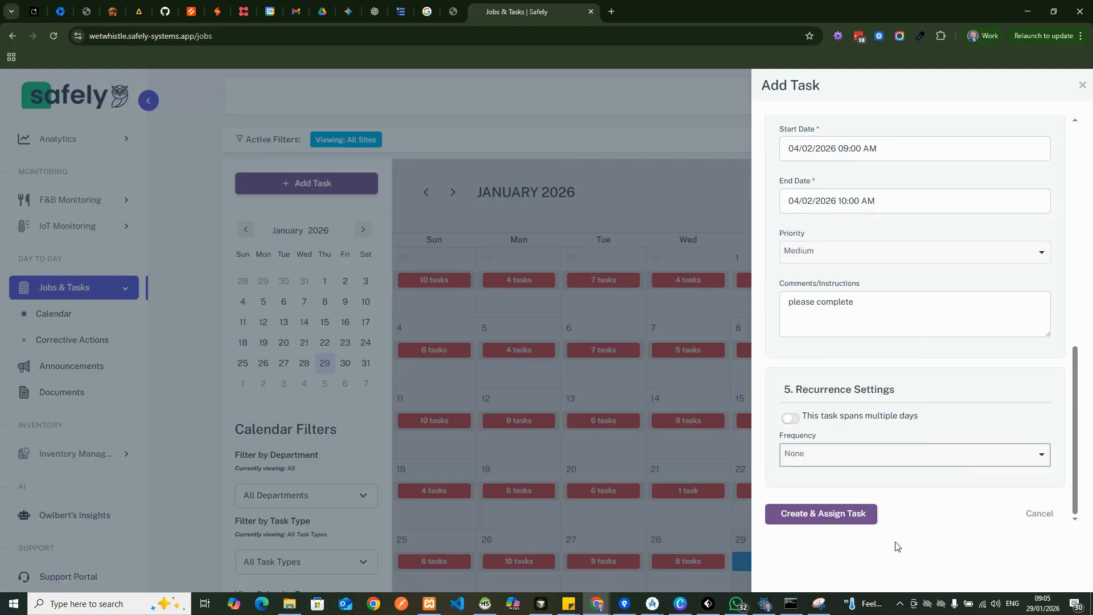
Create and assign the audit 005 task.
click(807, 519)
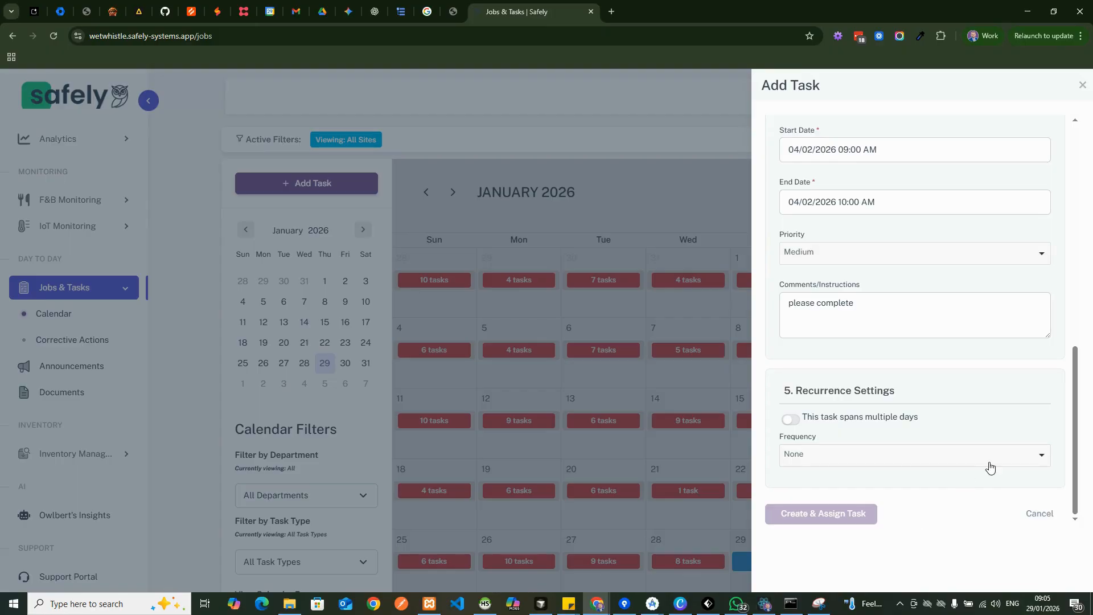
Switch to the Safely mobile app in the emulator, look over its dashboard, and open audit 005 from My Tasks.
key(alt+Tab)
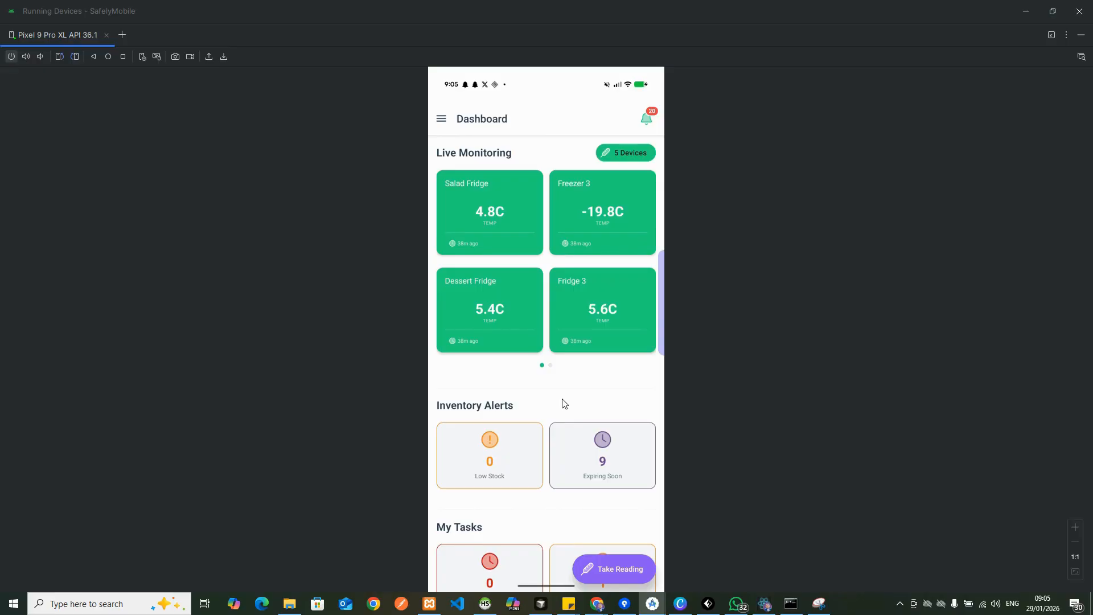
scroll(564, 403, down, 5)
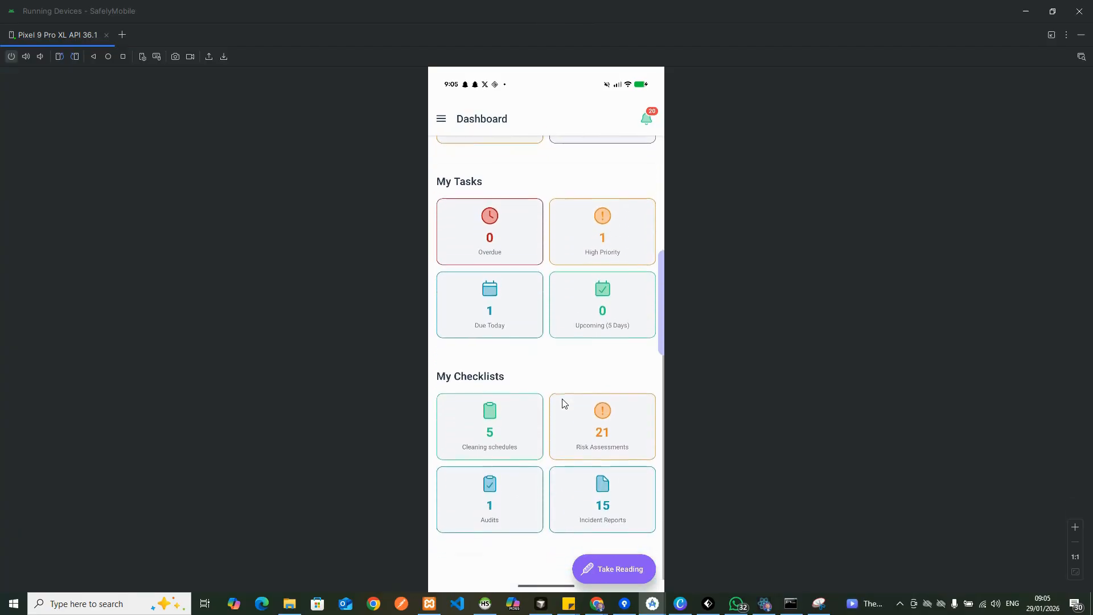
scroll(563, 403, down, 1)
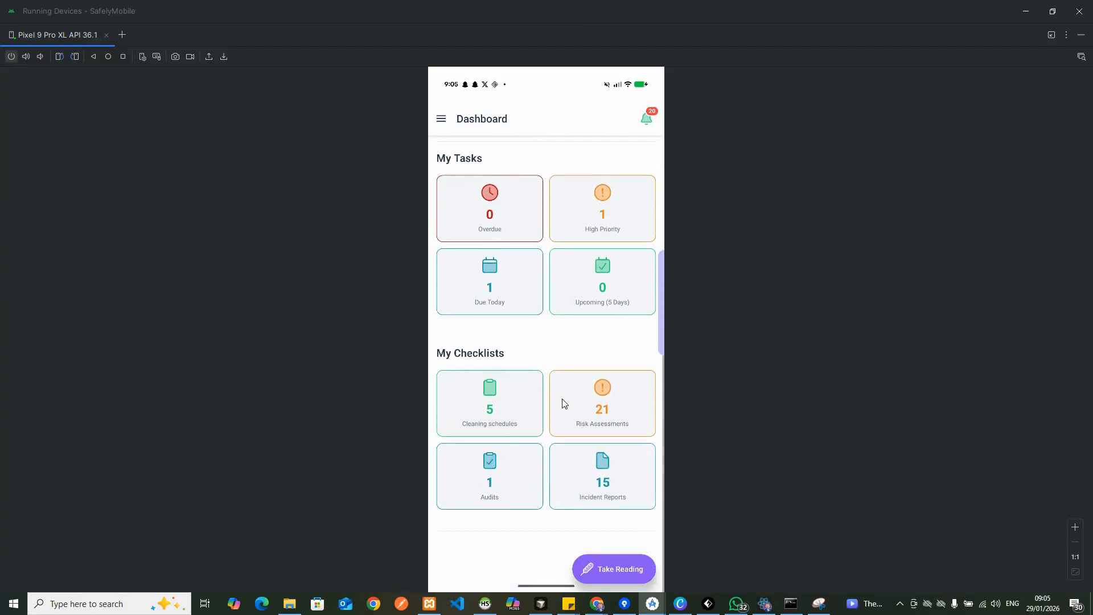
scroll(563, 403, up, 6)
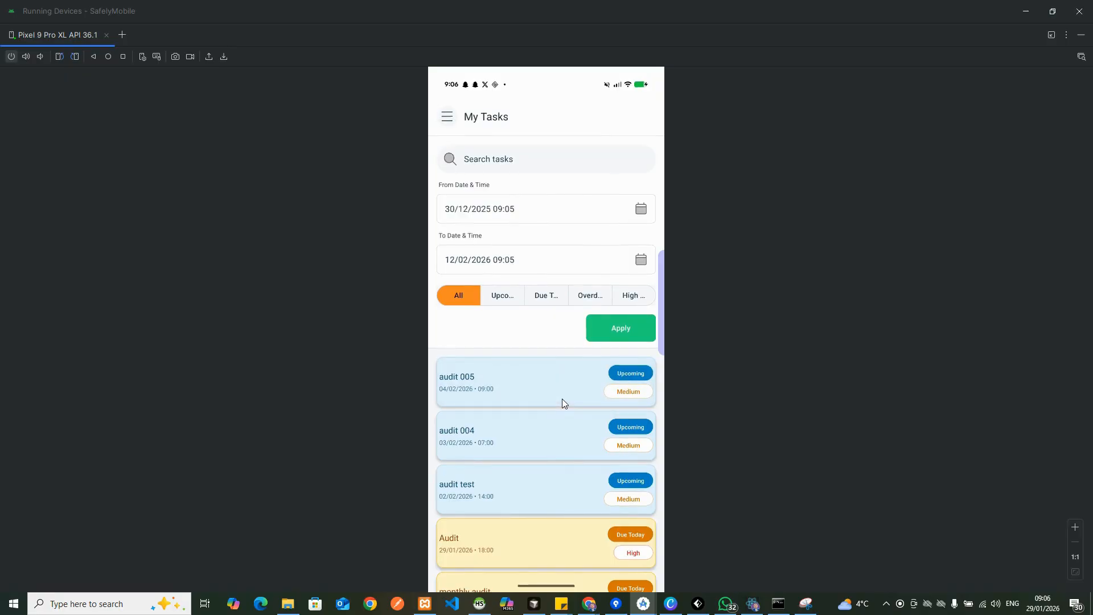
click(563, 402)
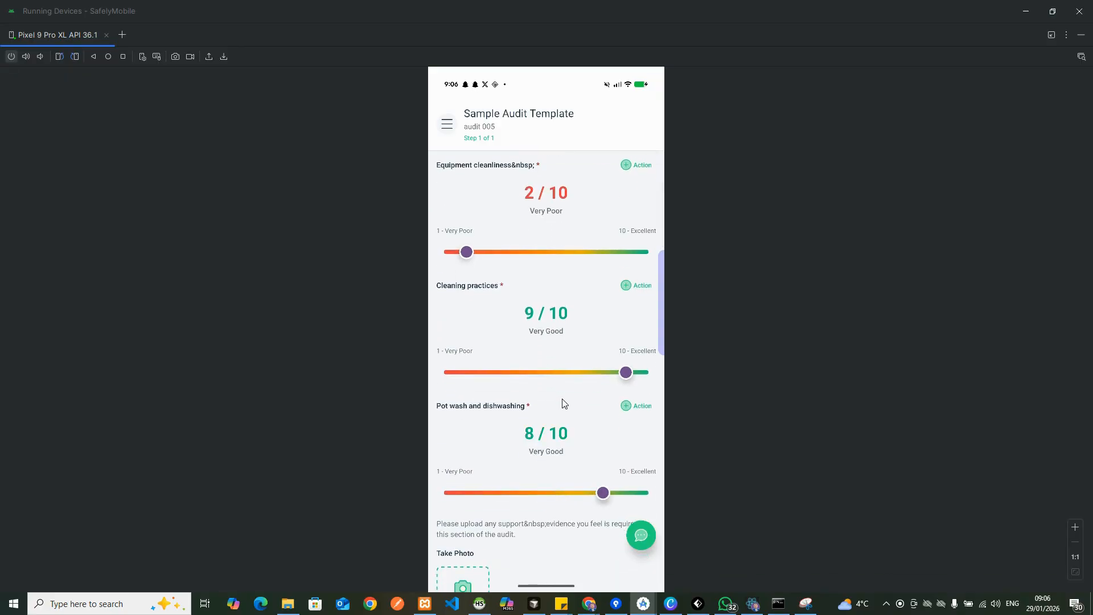
Add an action to the Equipment cleanliness question of the audit form and name it "Test action from audit".
scroll(561, 403, up, 2)
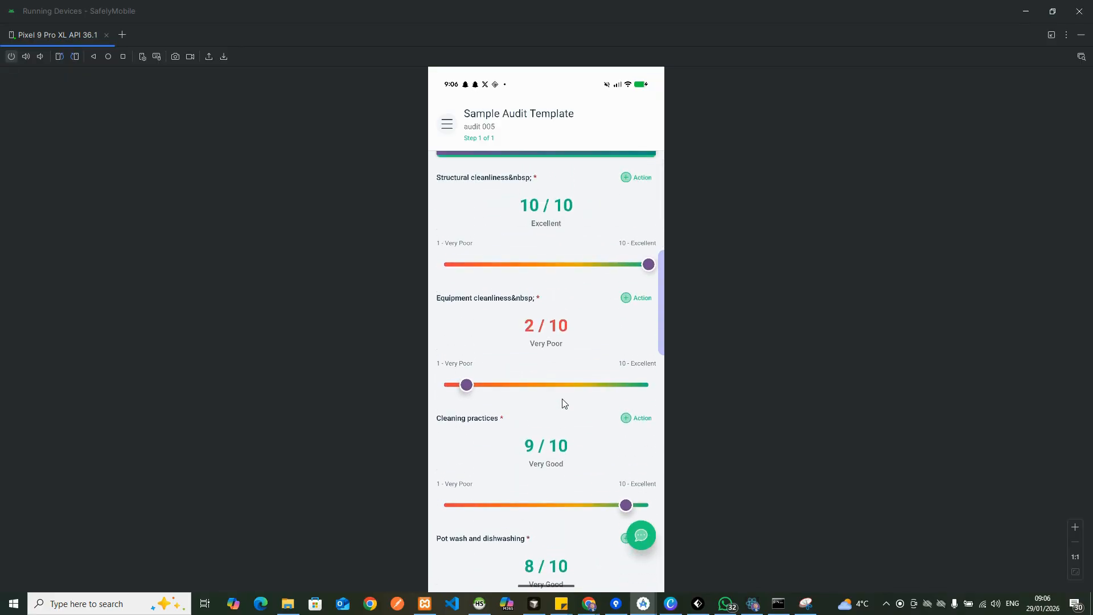
scroll(563, 403, up, 1)
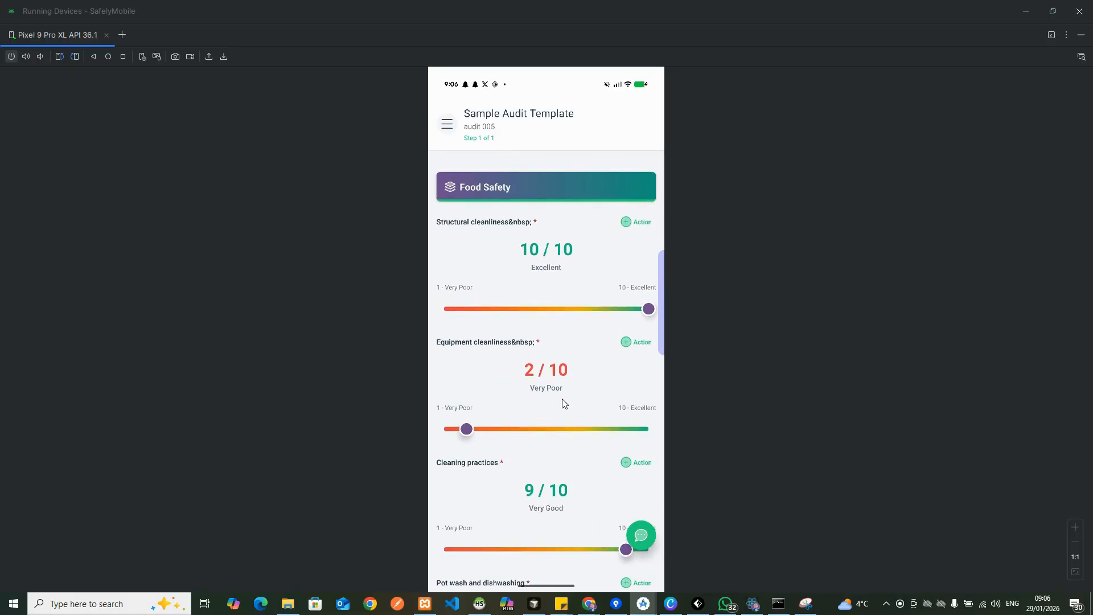
scroll(563, 403, down, 1)
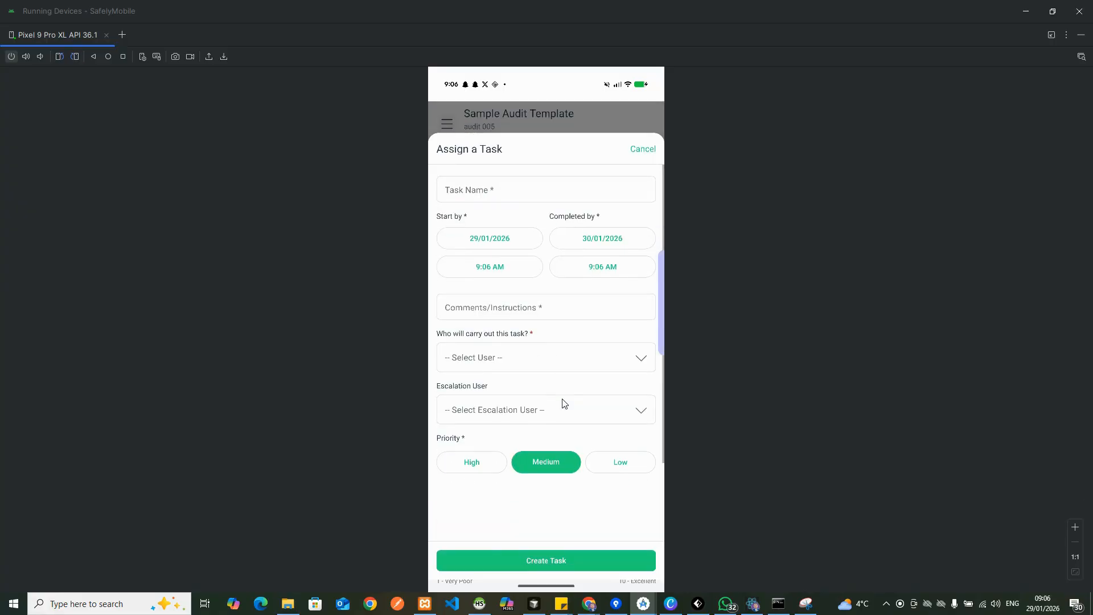
text(Te)
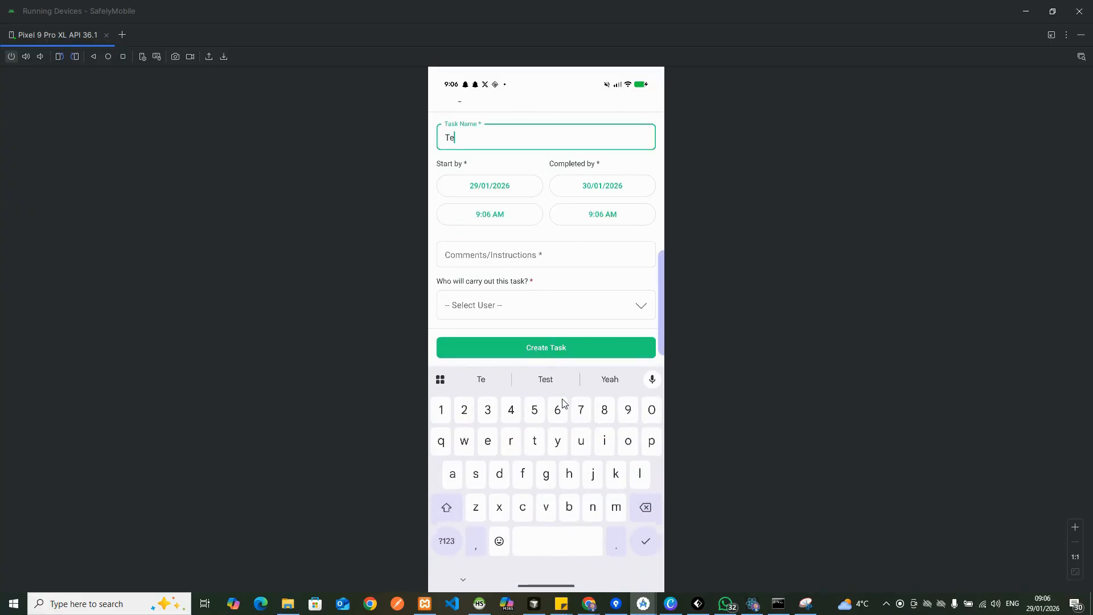
text(st action )
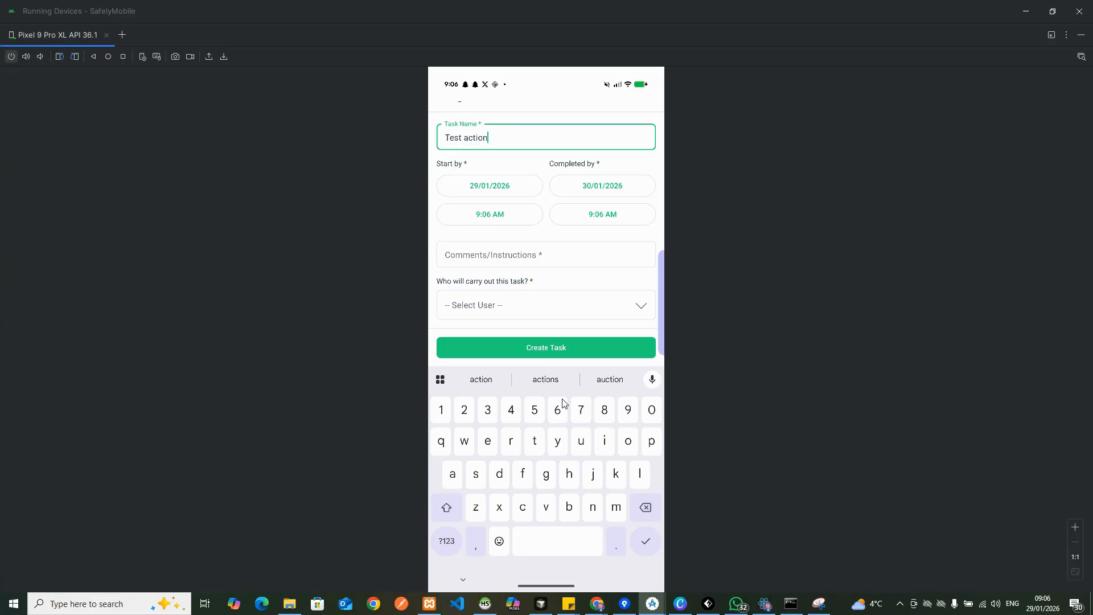
text(from audit)
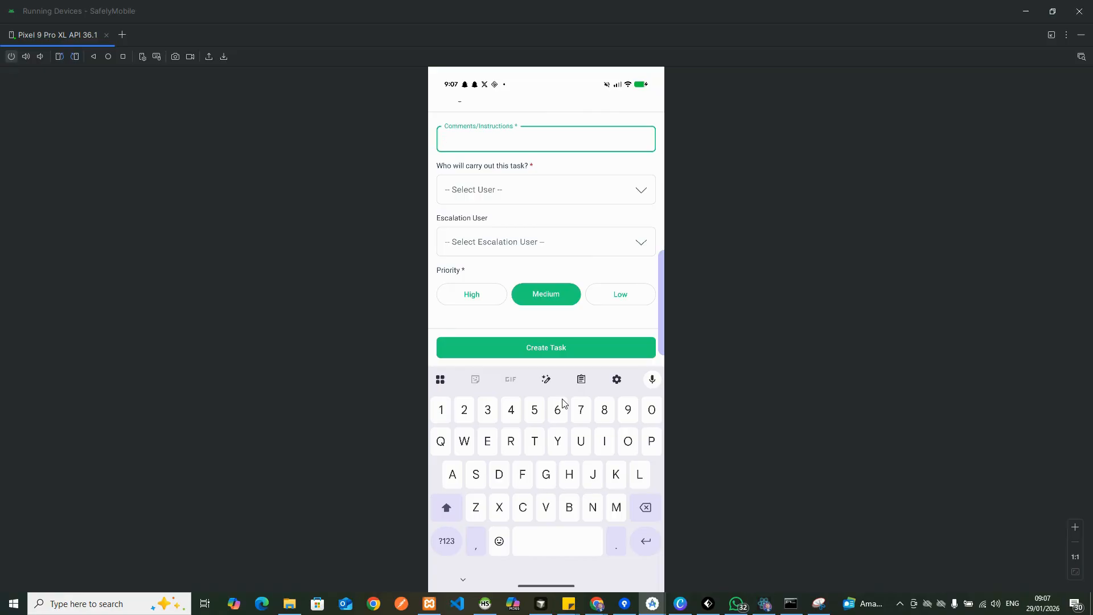
Enter "Please fix tap" as the action's comments and instructions.
text(Please )
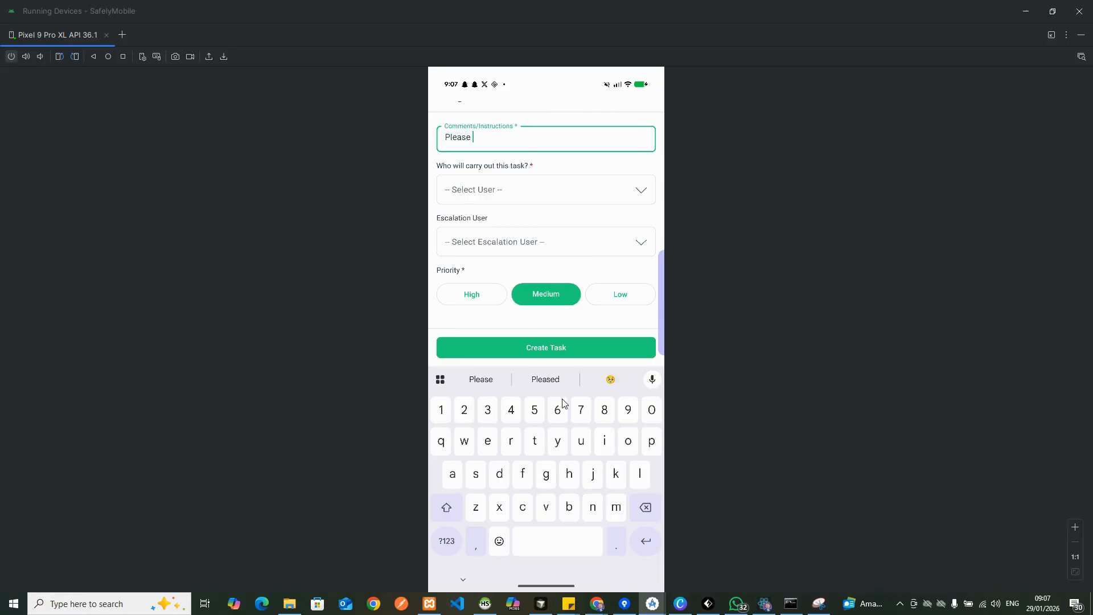
text(fit)
text( tap)
key(BackSpace)
key(BackSpace)
key(BackSpace)
key(BackSpace)
key(BackSpace)
text(x tap)
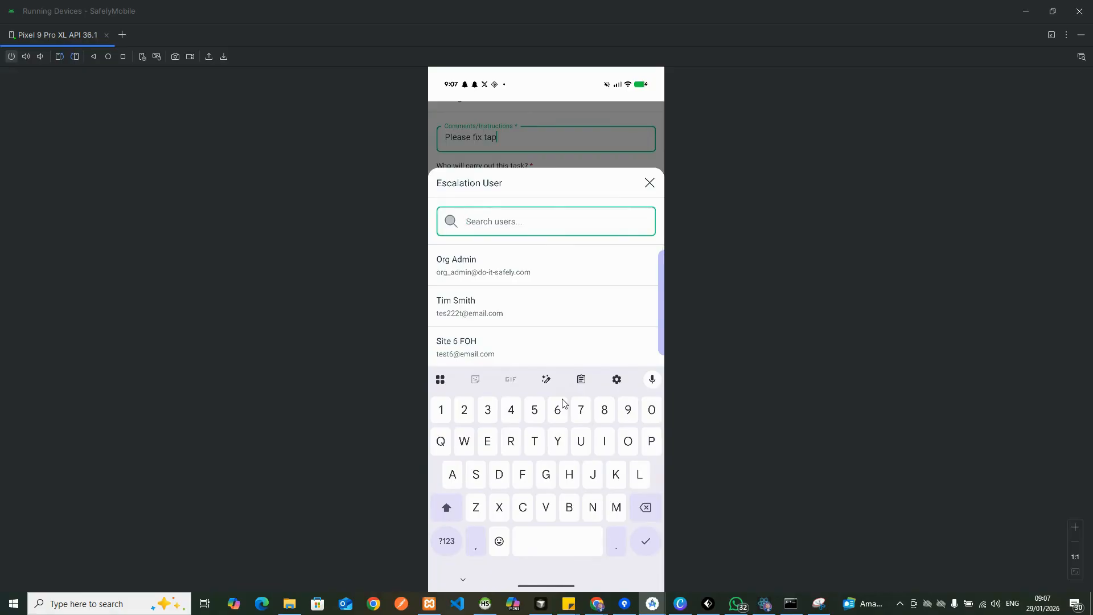
Finish the action with an assigned user, Org Admin as escalation user and Medium priority, and create it.
key(Return)
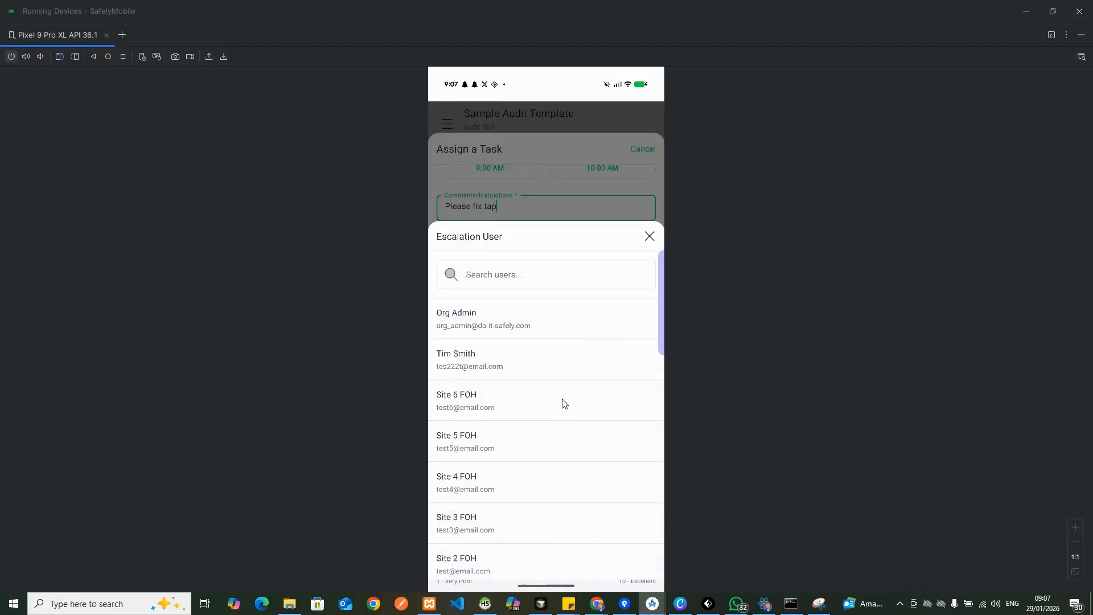
key(Escape)
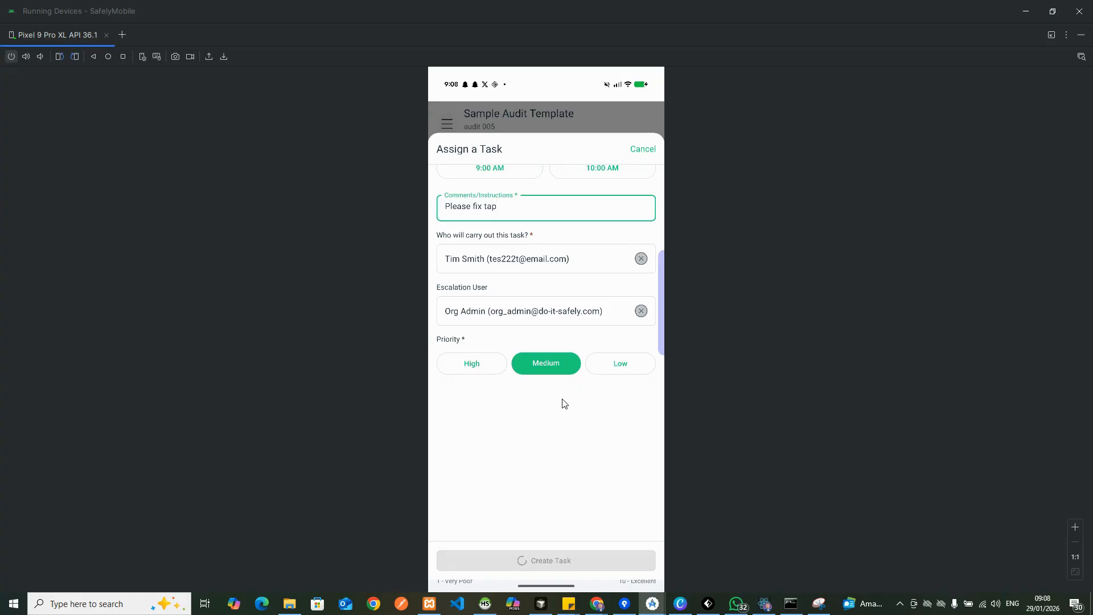
click(563, 403)
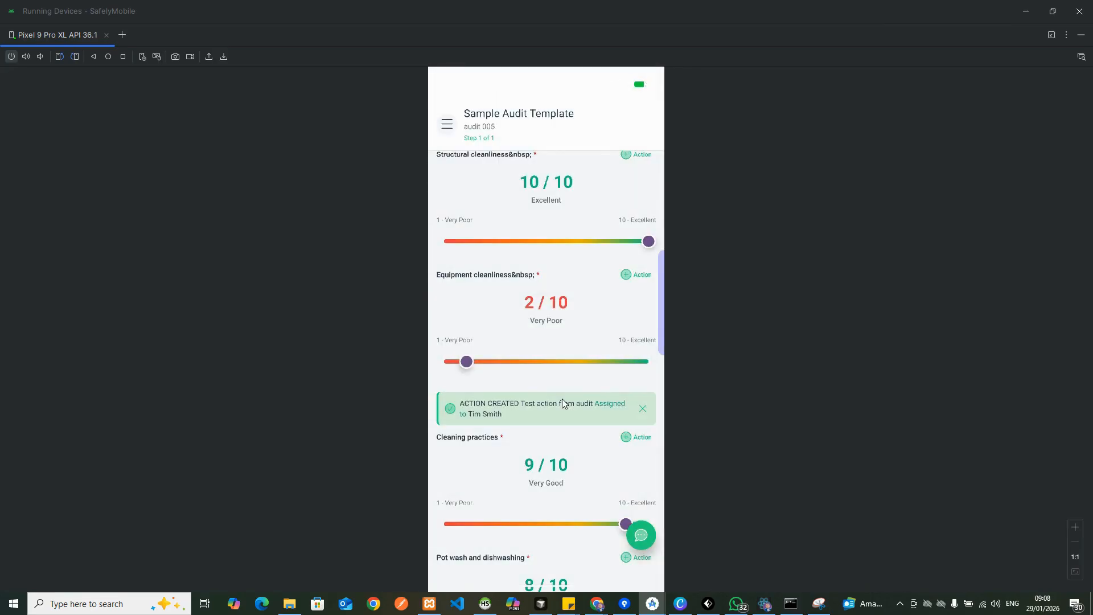
Add a photo as supporting evidence below the Pot wash and dishwashing question.
scroll(563, 403, down, 3)
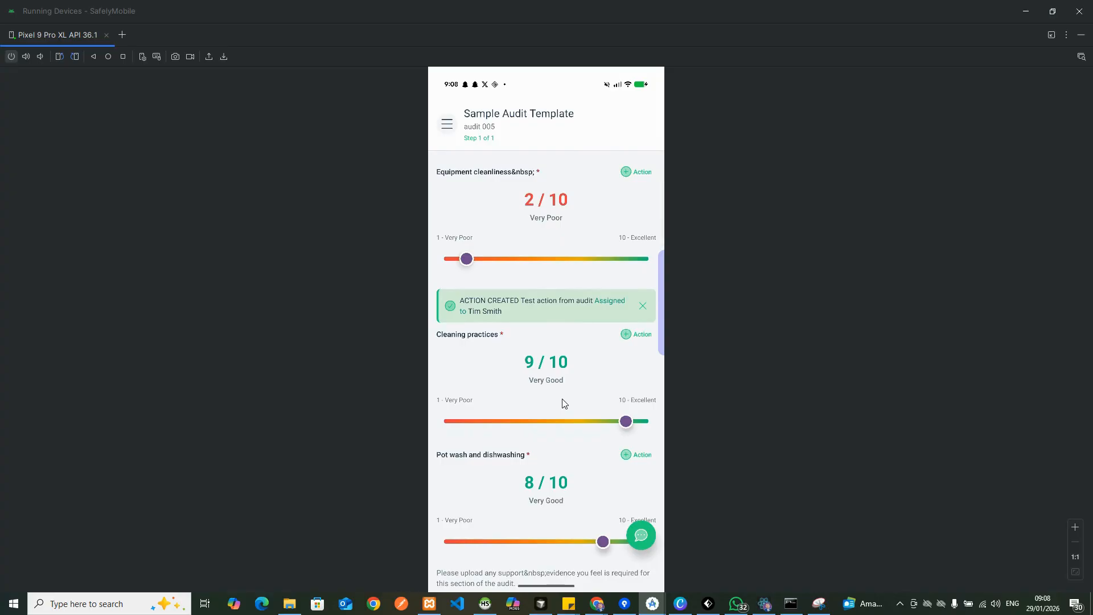
scroll(564, 403, down, 6)
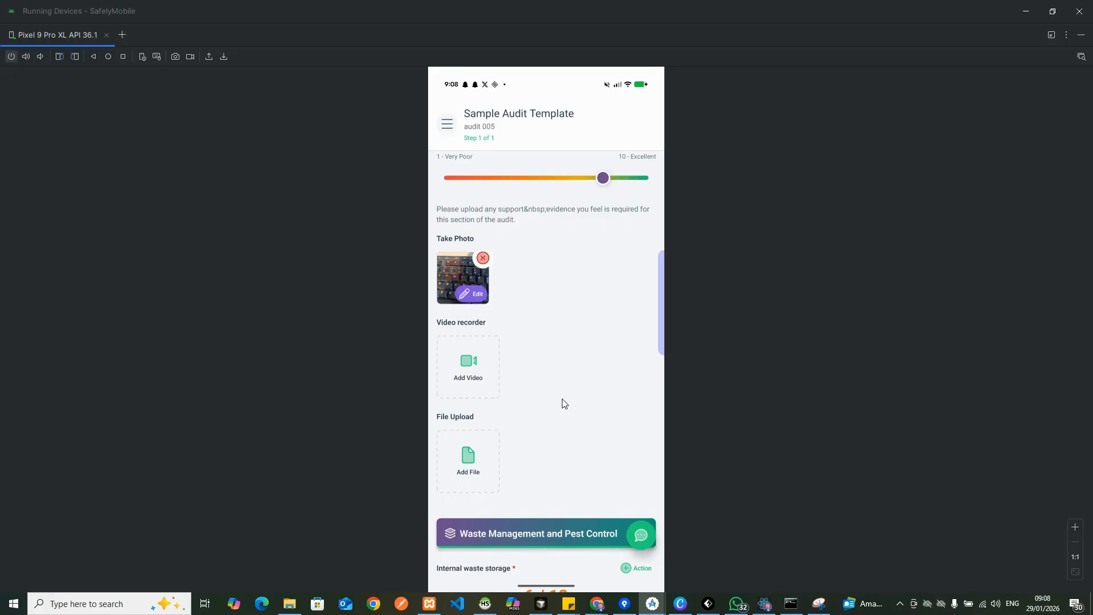
In the Waste Management and Pest Control section, score Internal waste storage 3, Refuse removal and external waste 9, and Pest activity or infestation 9.
scroll(564, 403, down, 5)
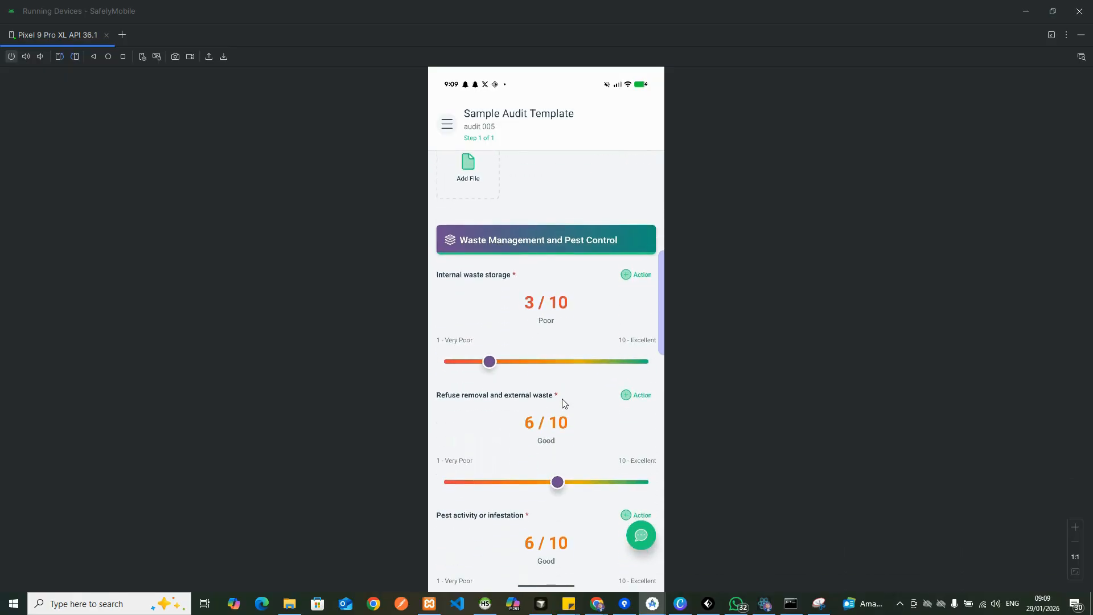
scroll(562, 398, down, 2)
scroll(562, 399, down, 2)
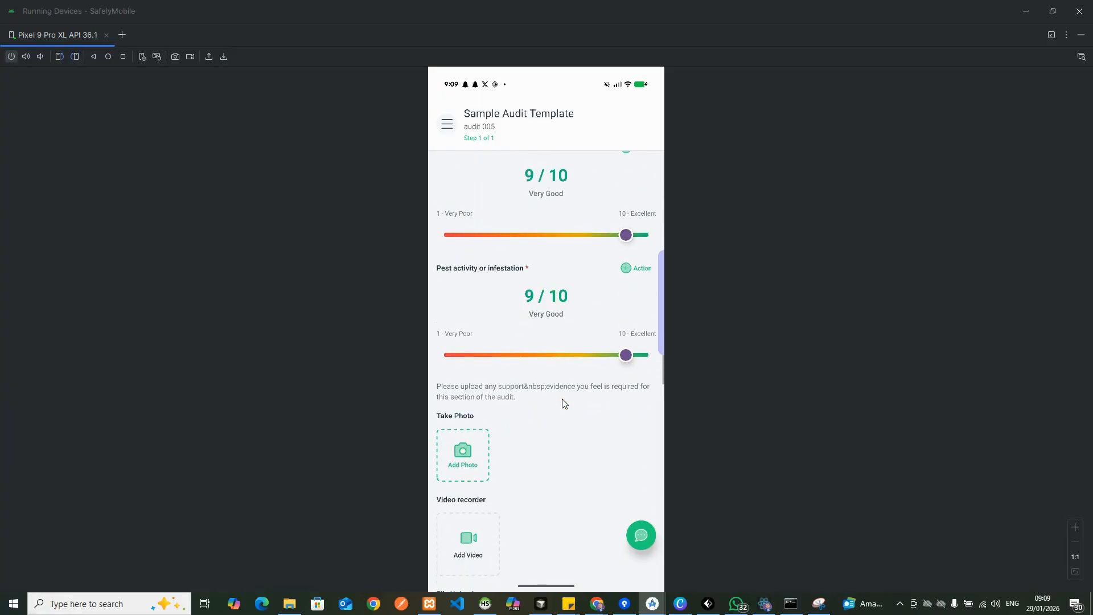
Score the Health and Safety questions, giving Unsafe acts or practices 9 and Chemical storage and use 9, and also rating PPE and First aid arrangements.
scroll(564, 403, down, 7)
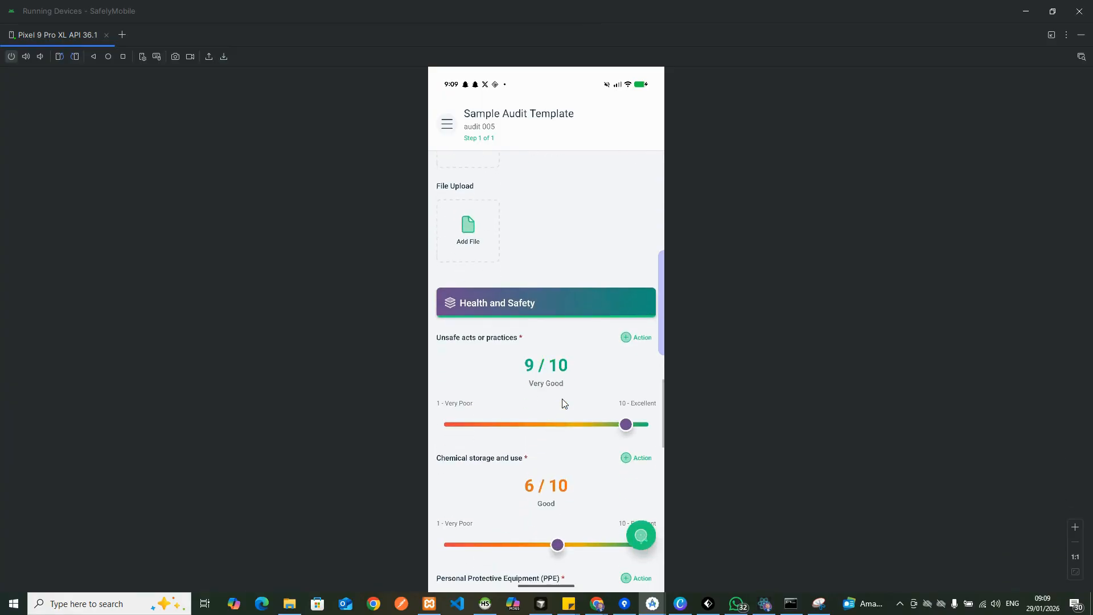
scroll(564, 403, down, 3)
scroll(564, 403, down, 2)
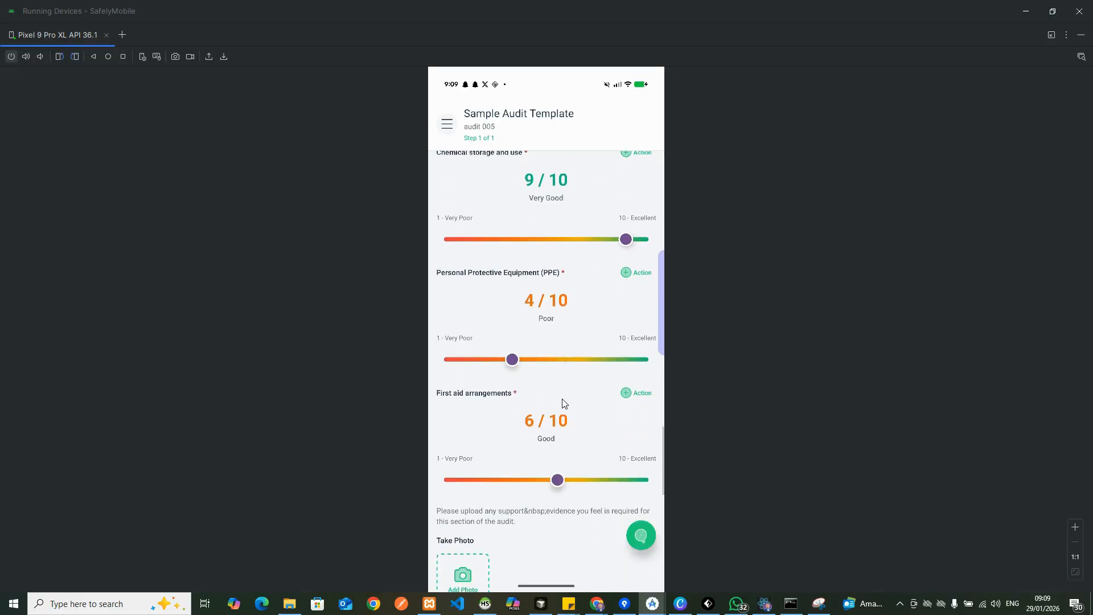
scroll(565, 403, down, 2)
Draw and save signatures for both Auditor Sign Off and Site Manager Sign Off at the end of the audit form.
scroll(564, 403, down, 4)
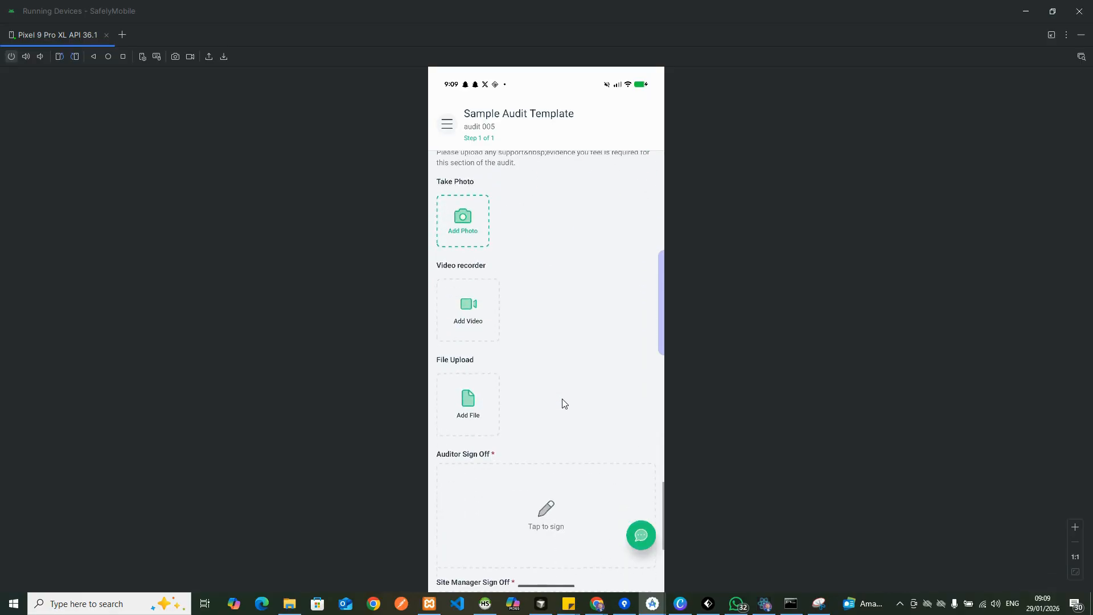
scroll(564, 403, down, 2)
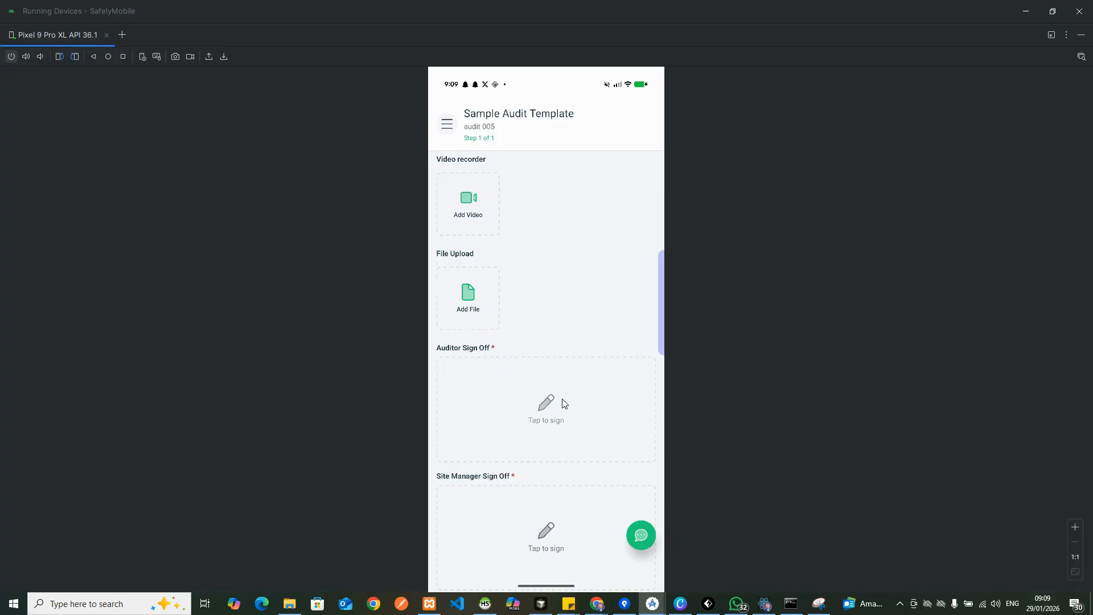
click(564, 403)
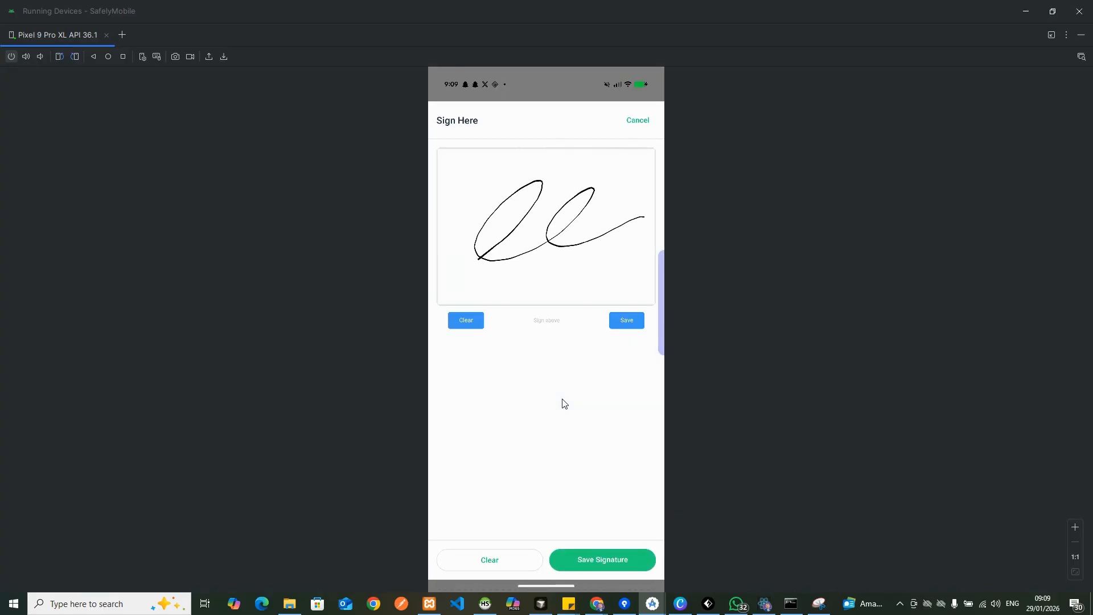
scroll(564, 403, down, 3)
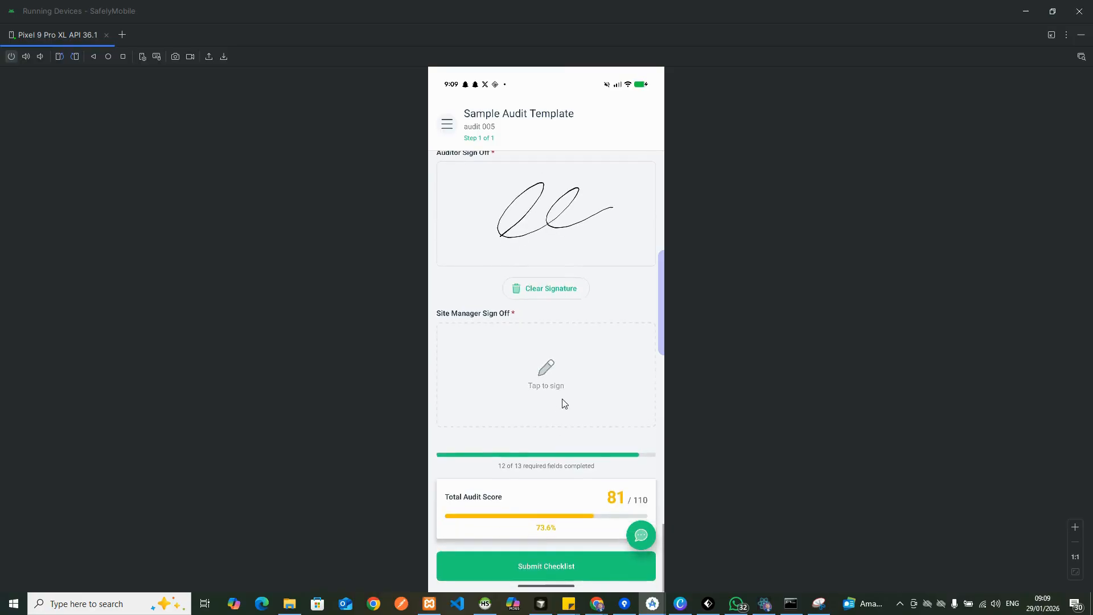
click(564, 402)
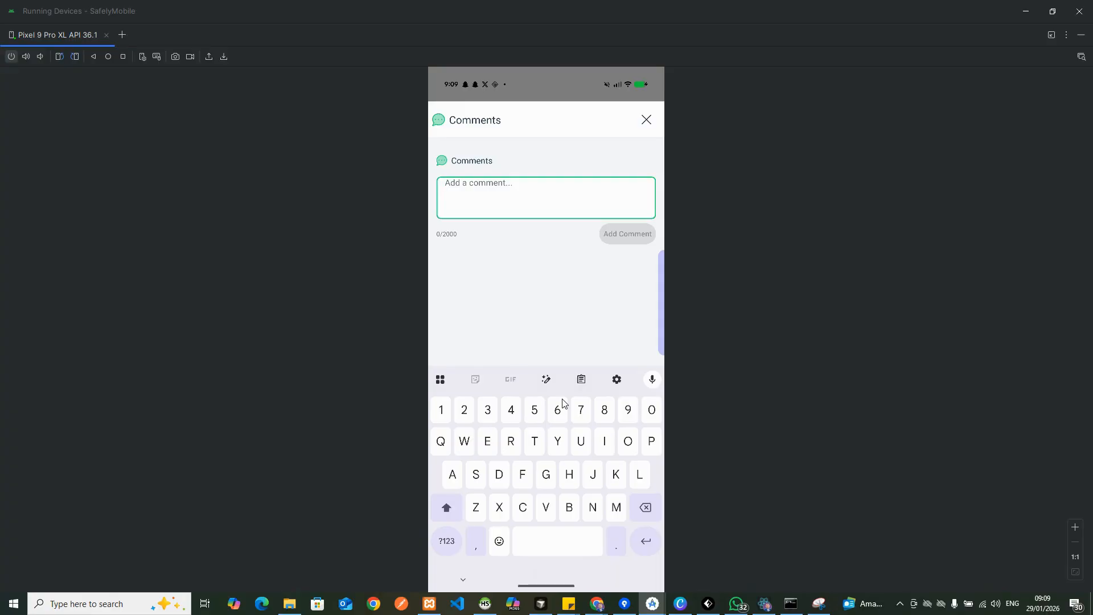
Add the comment "Test comments" to the audit checklist and submit the checklist.
text(Test )
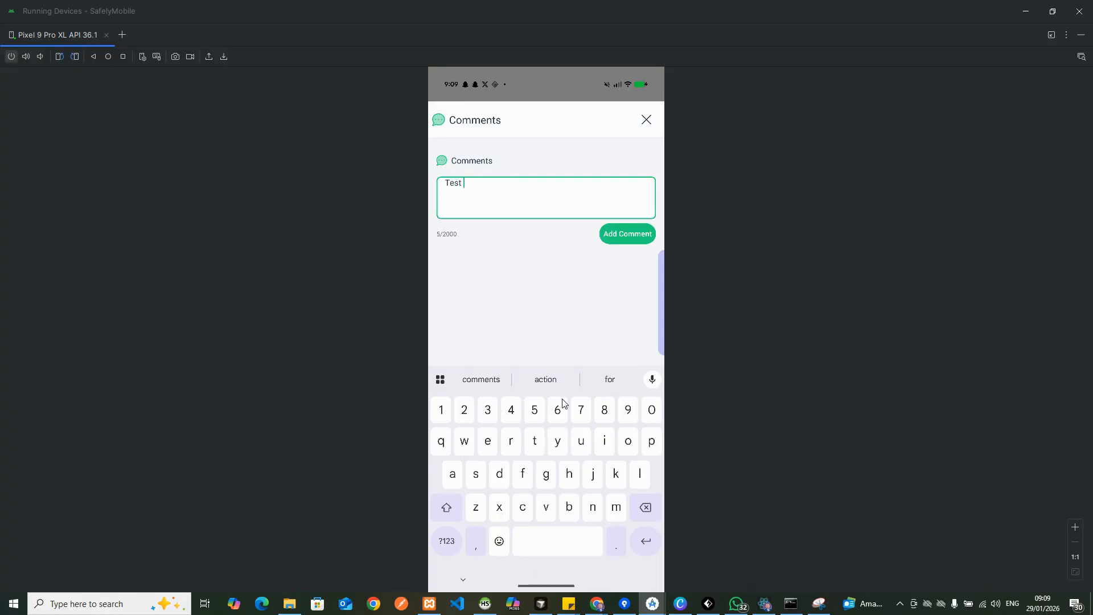
text(comments)
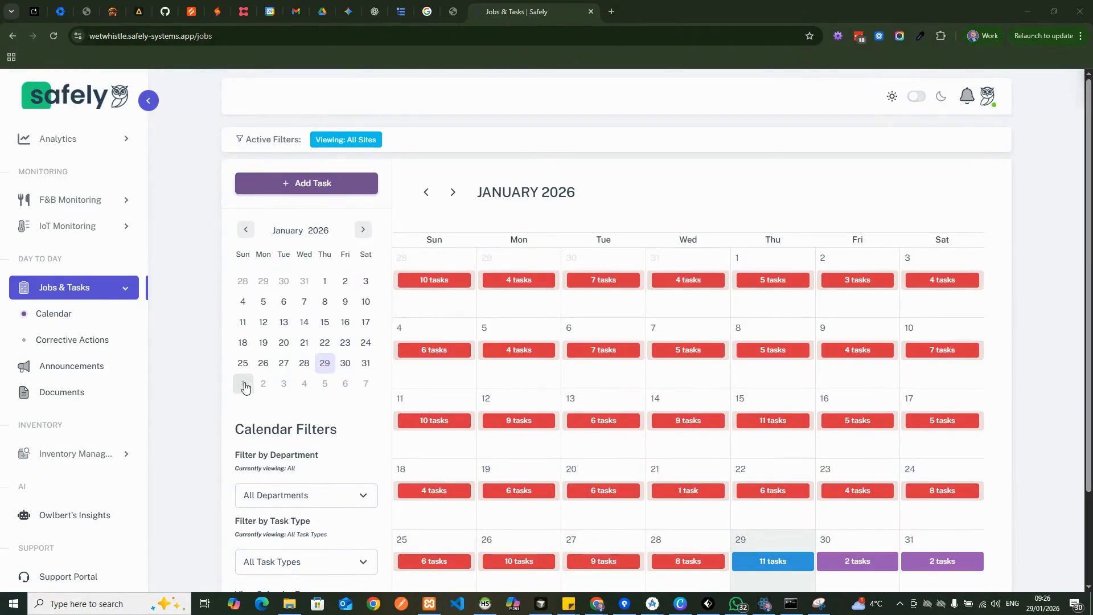
Switch to the Safely web portal, open Corrective Actions under Jobs & Tasks and look through the list.
click(104, 349)
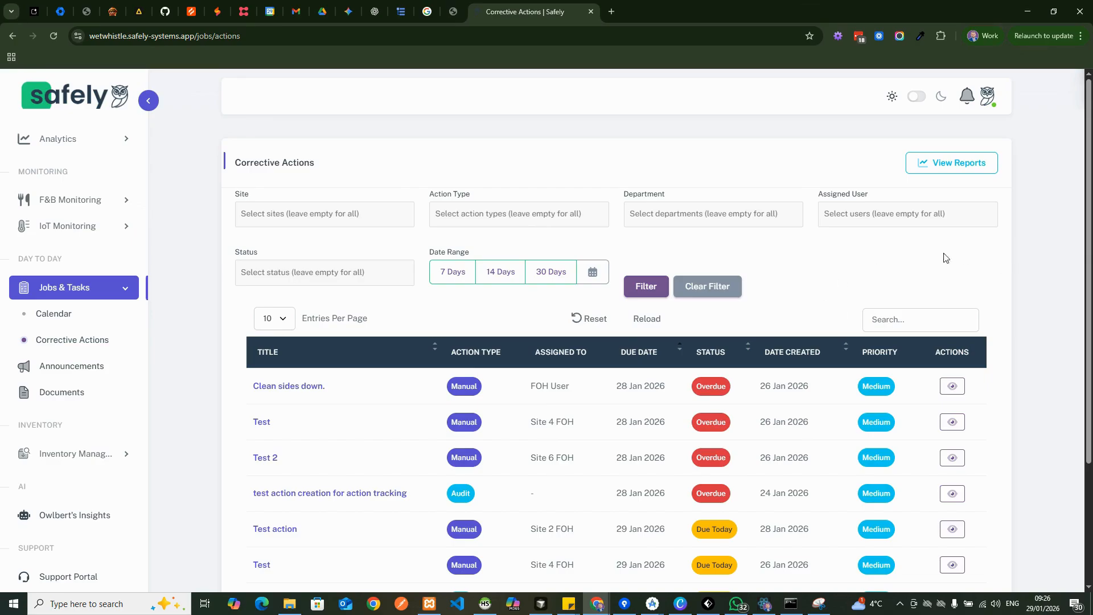
scroll(391, 346, down, 3)
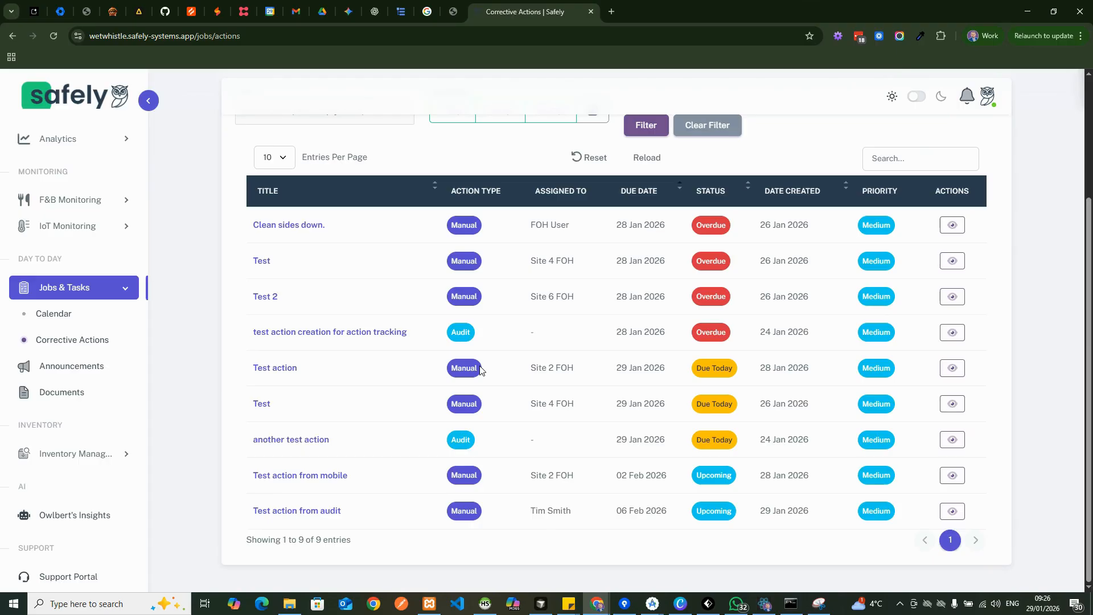
scroll(480, 369, up, 3)
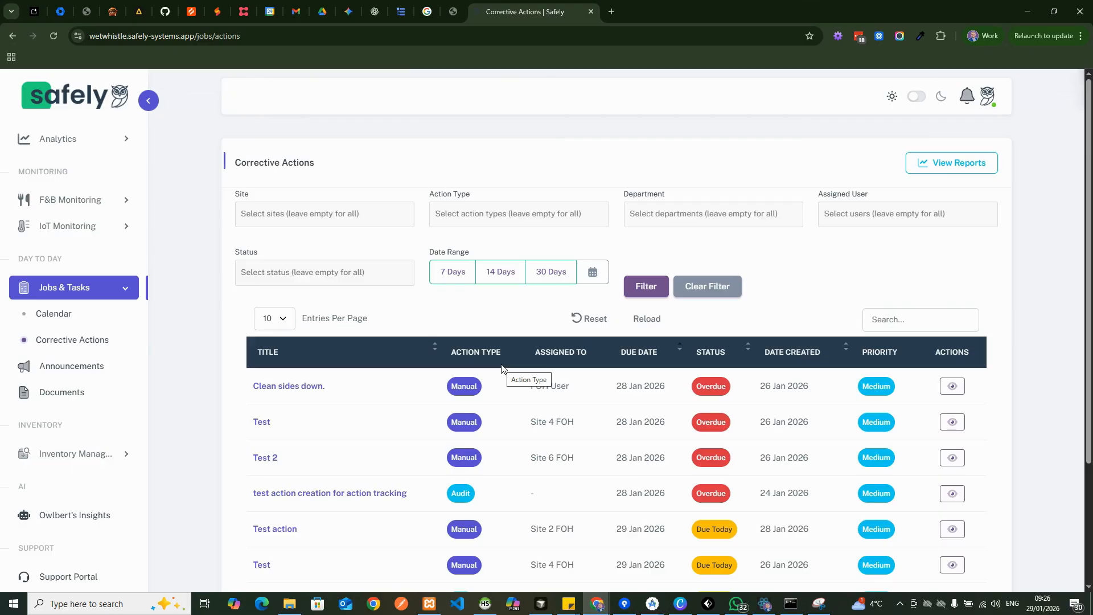
Look through the corrective action filter options for site, action type, department, assigned user and status without applying any.
click(368, 220)
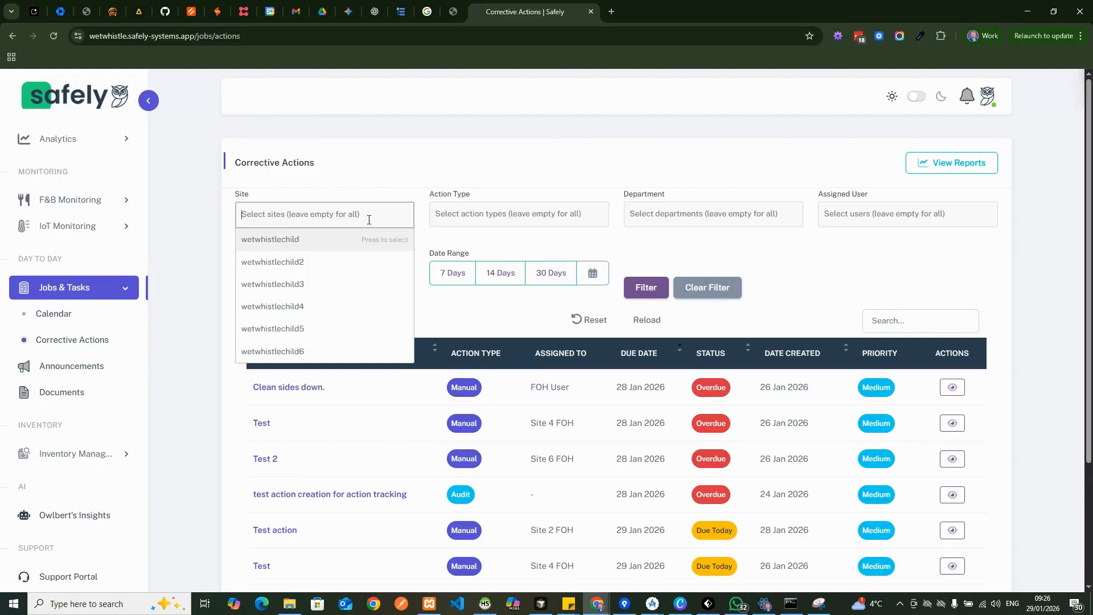
click(494, 216)
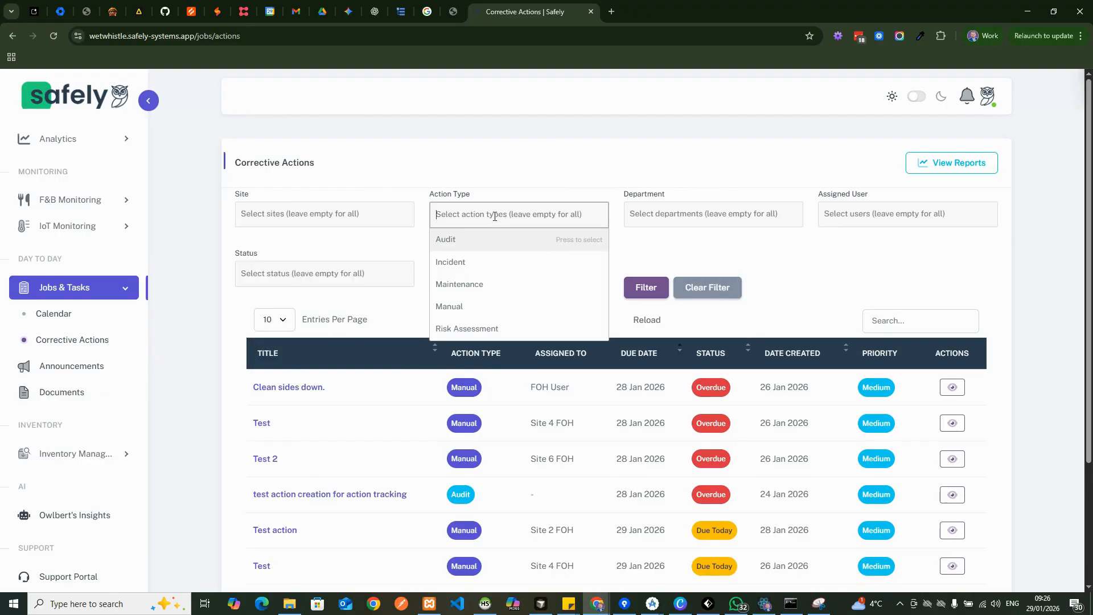
click(649, 212)
click(842, 212)
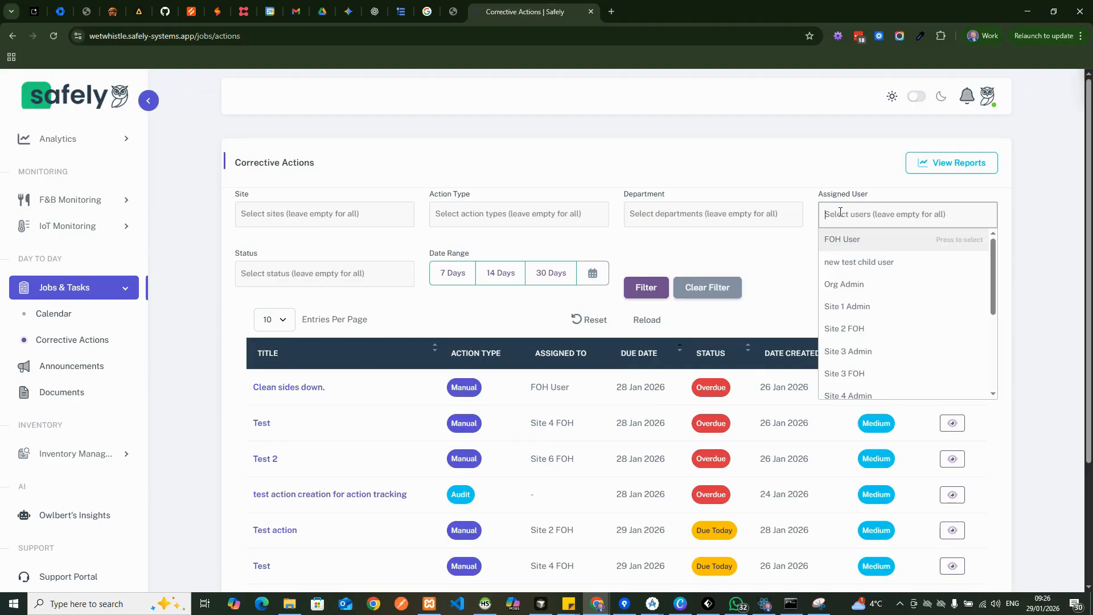
click(260, 284)
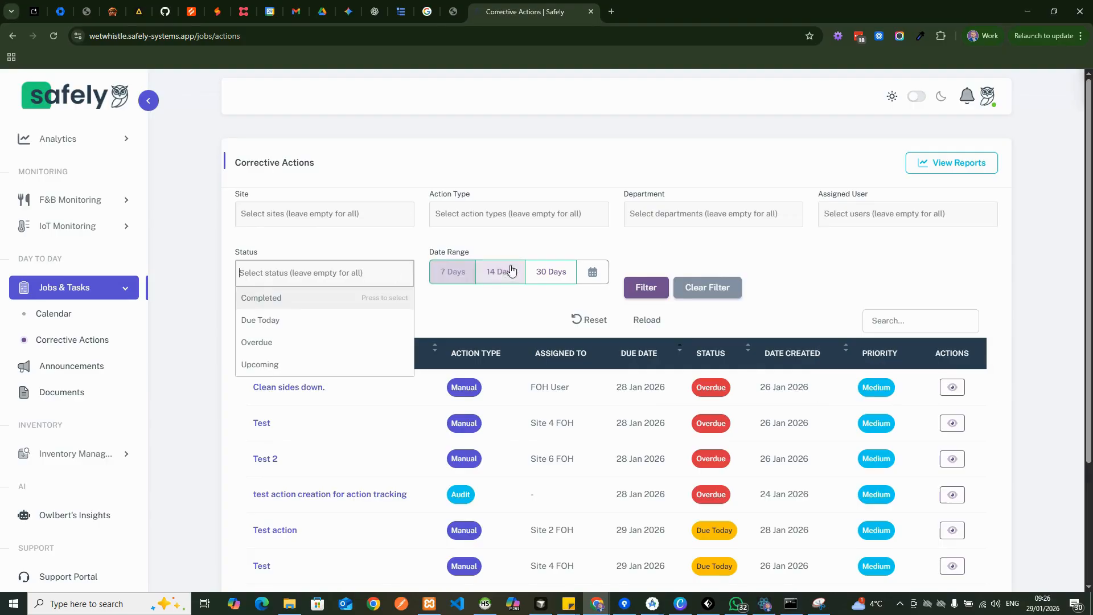
click(869, 284)
View the details of the corrective action "Test action from audit" and open its source submission.
scroll(967, 311, down, 3)
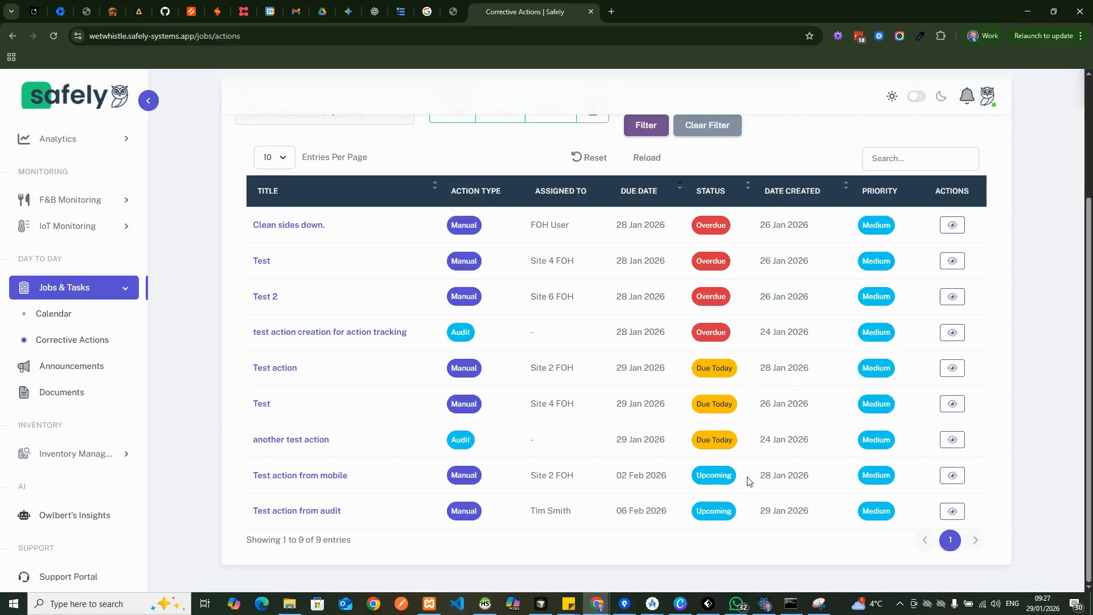
click(954, 512)
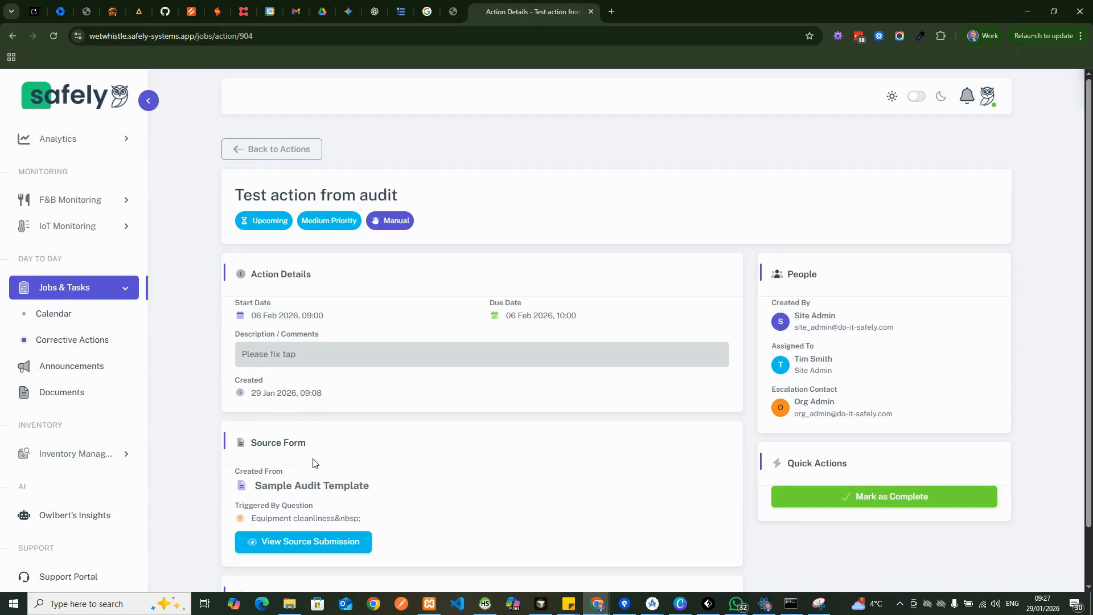
scroll(312, 459, down, 1)
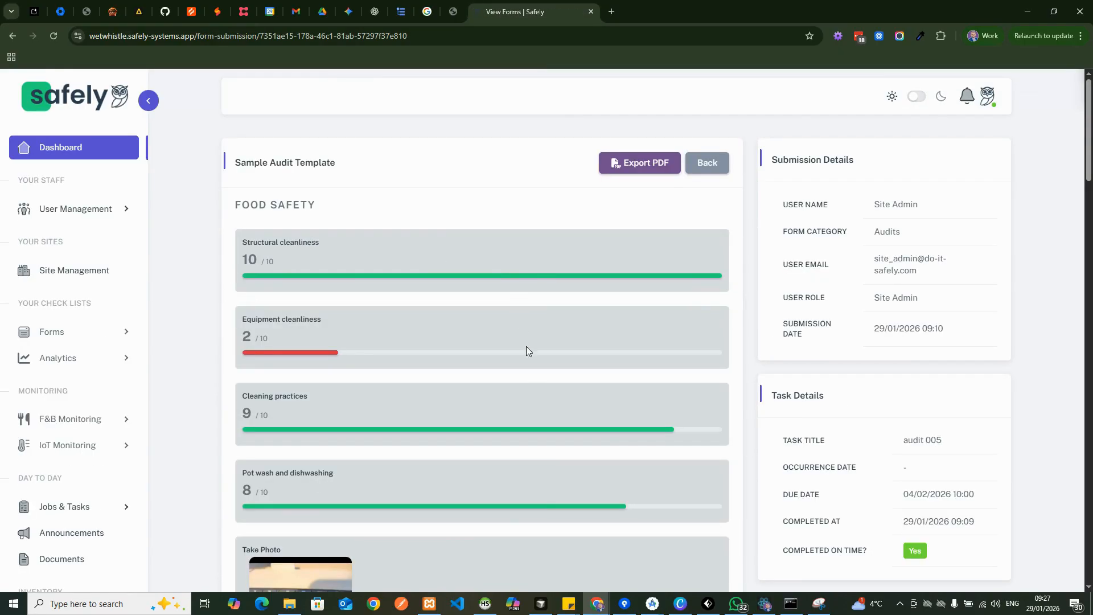
Examine the submitted Sample Audit Template, including task details, question scores, photo evidence, comments, section totals, signatures and overall audit score.
scroll(525, 348, down, 3)
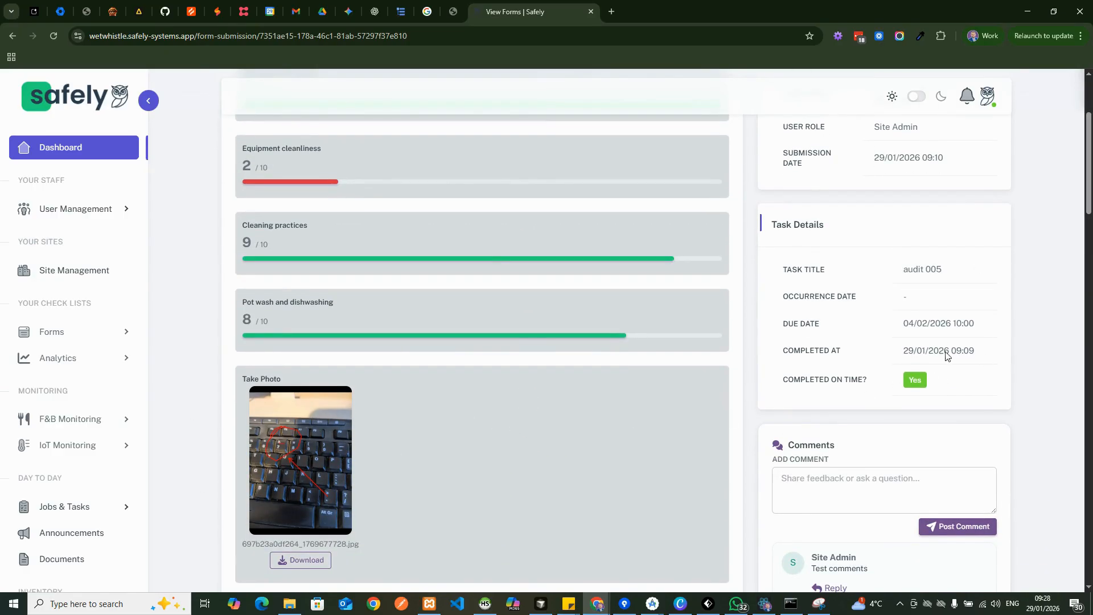
scroll(933, 353, up, 3)
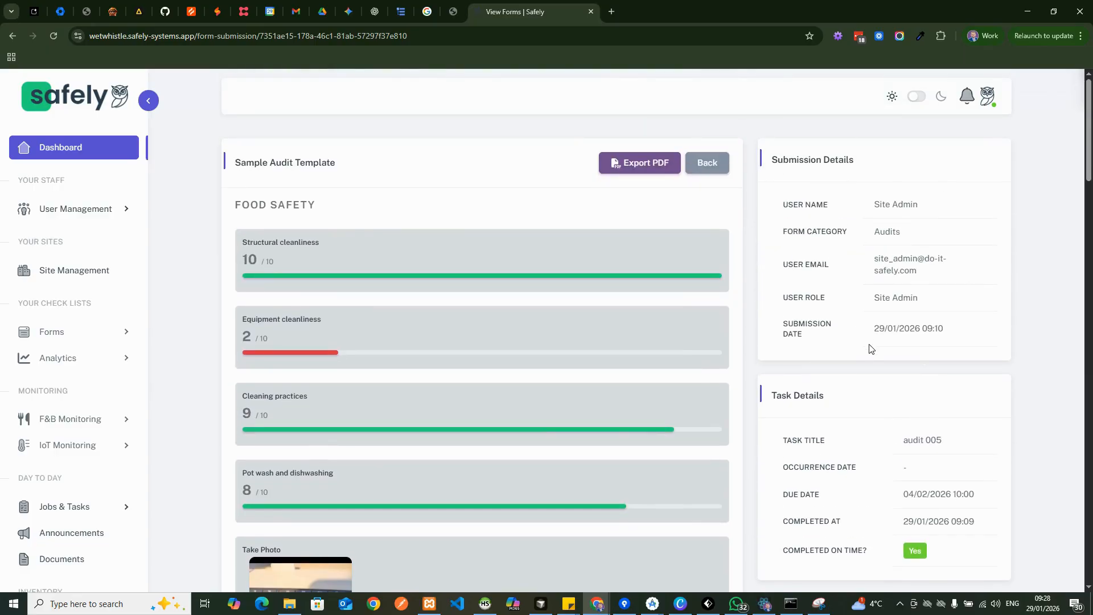
scroll(869, 363, down, 7)
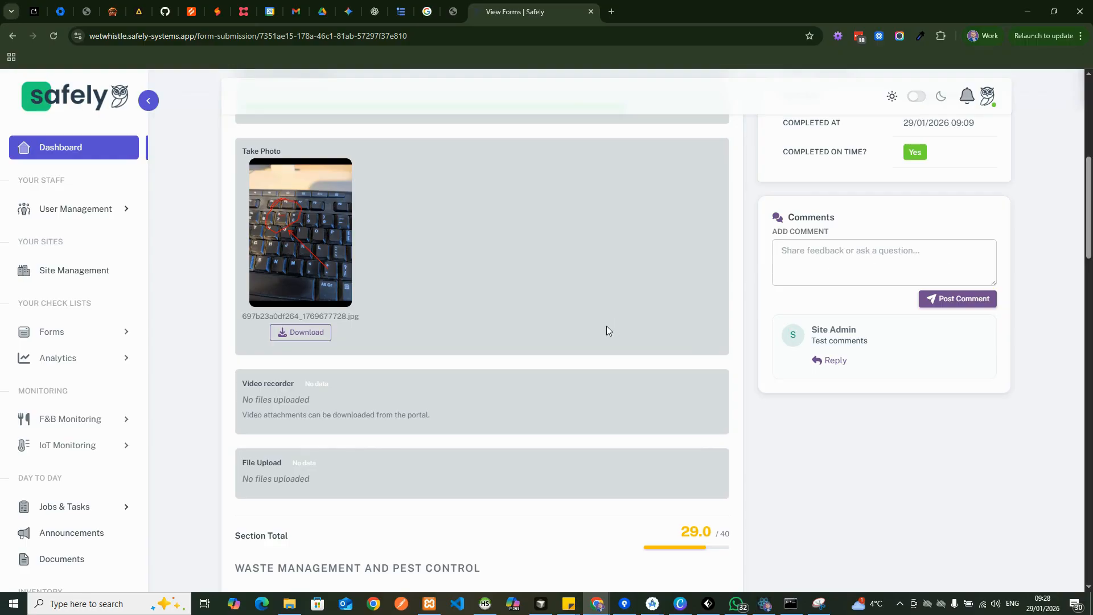
scroll(606, 326, down, 4)
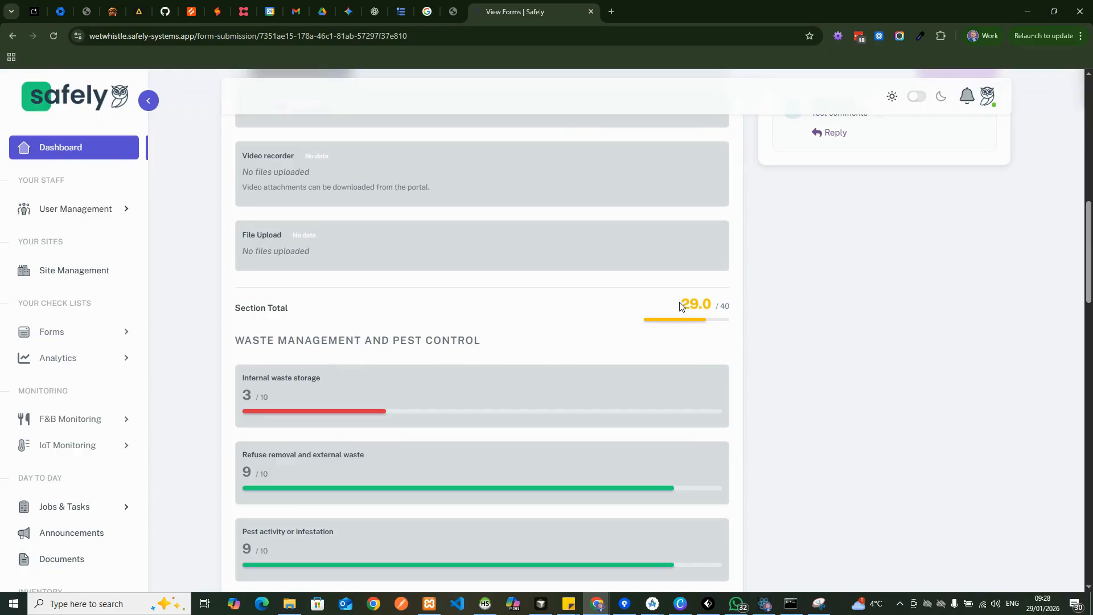
scroll(494, 317, down, 10)
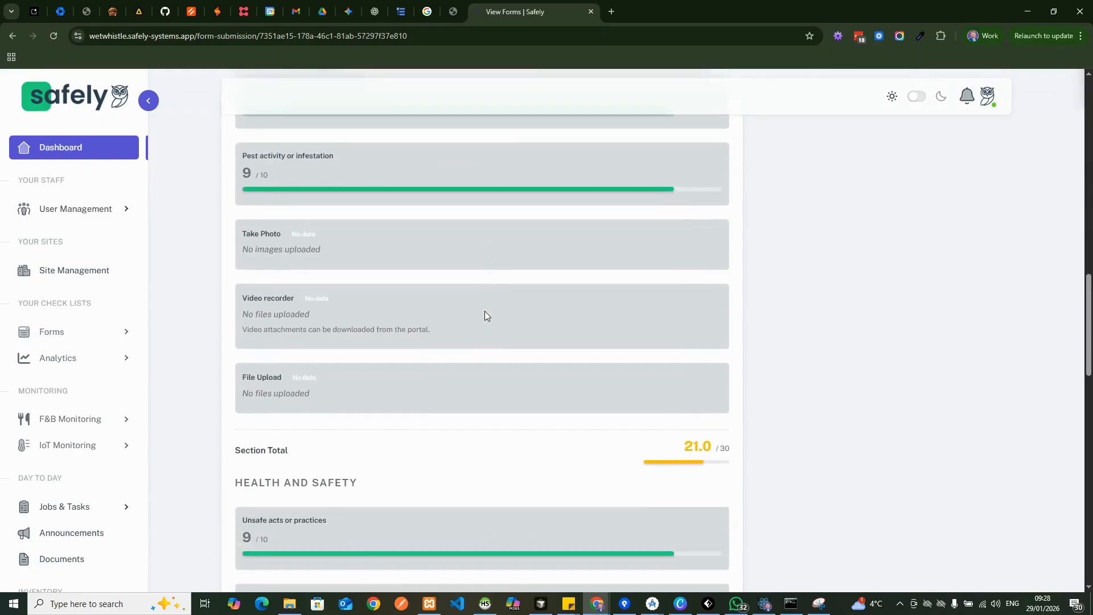
scroll(713, 324, down, 15)
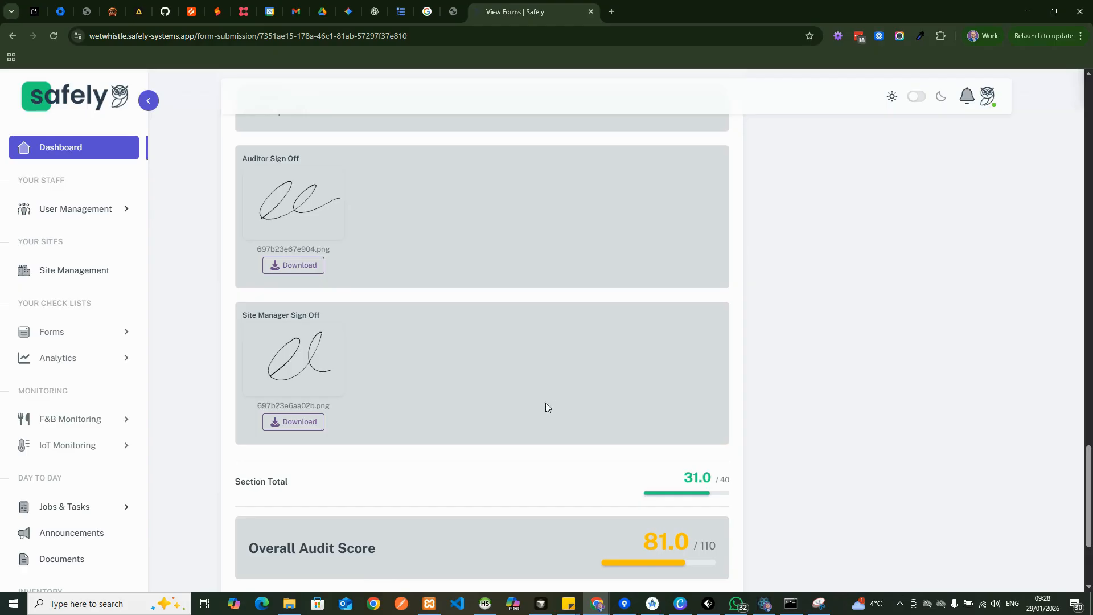
scroll(620, 466, down, 3)
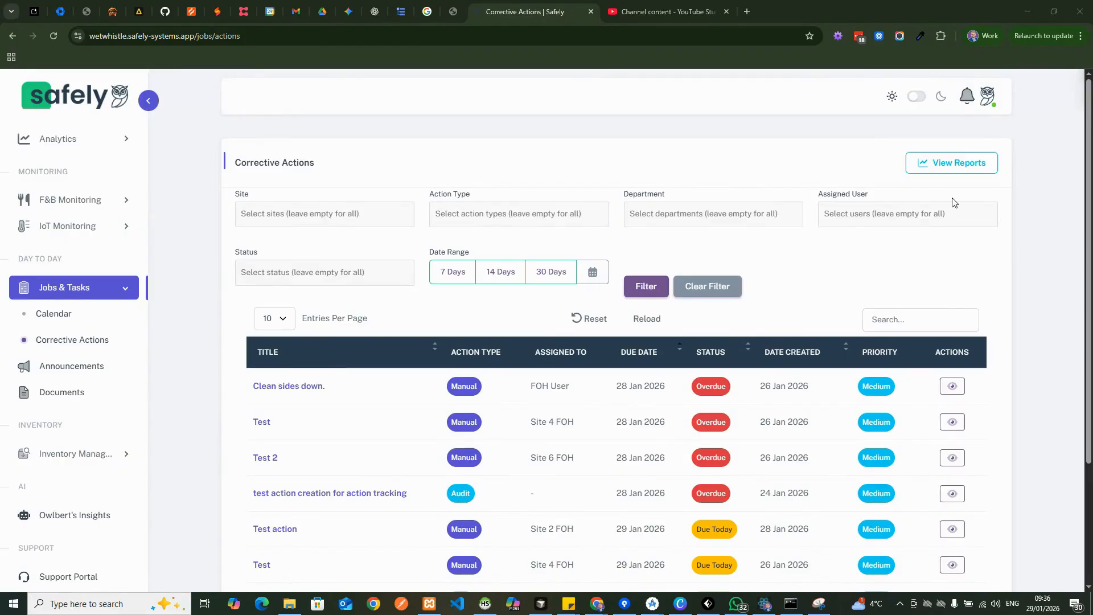
Open the corrective actions reports and zoom the Actions Completed Over Time chart to about early December 2025 through early January 2026.
click(938, 168)
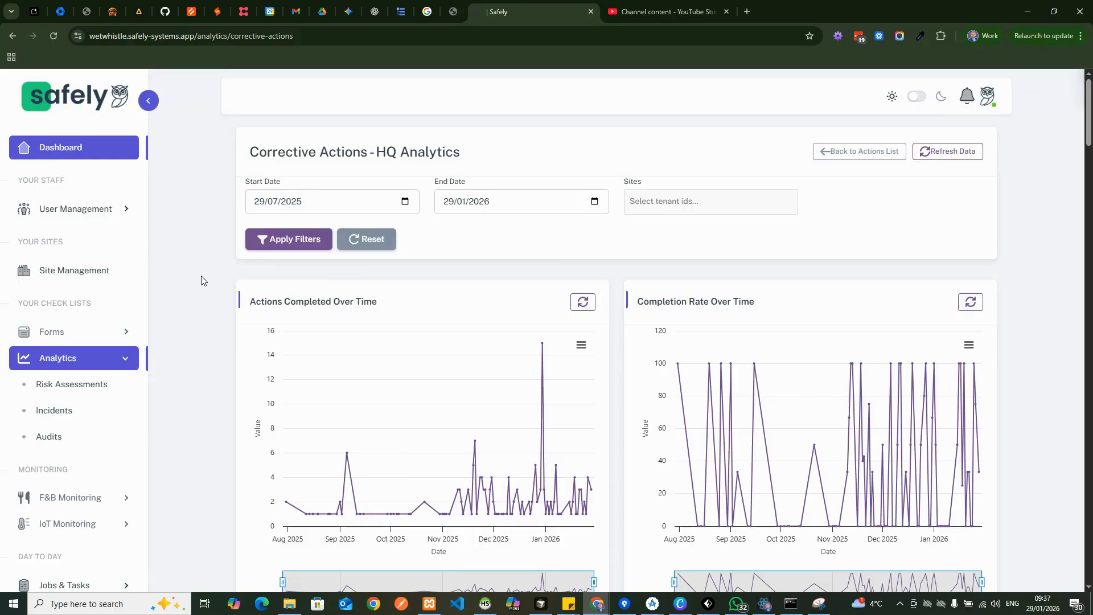
scroll(201, 280, down, 1)
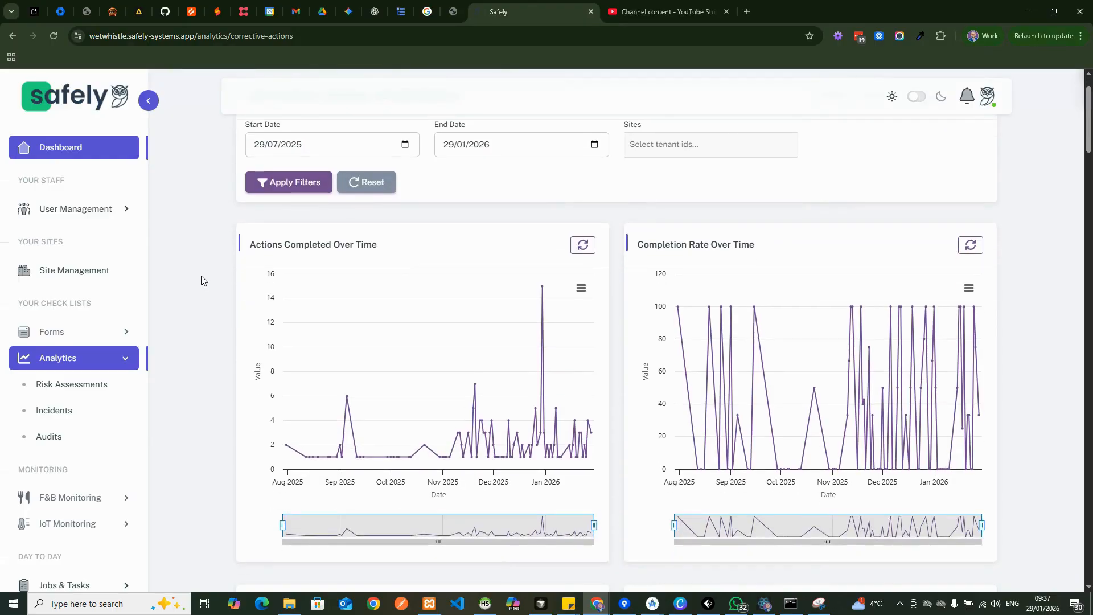
scroll(201, 280, down, 1)
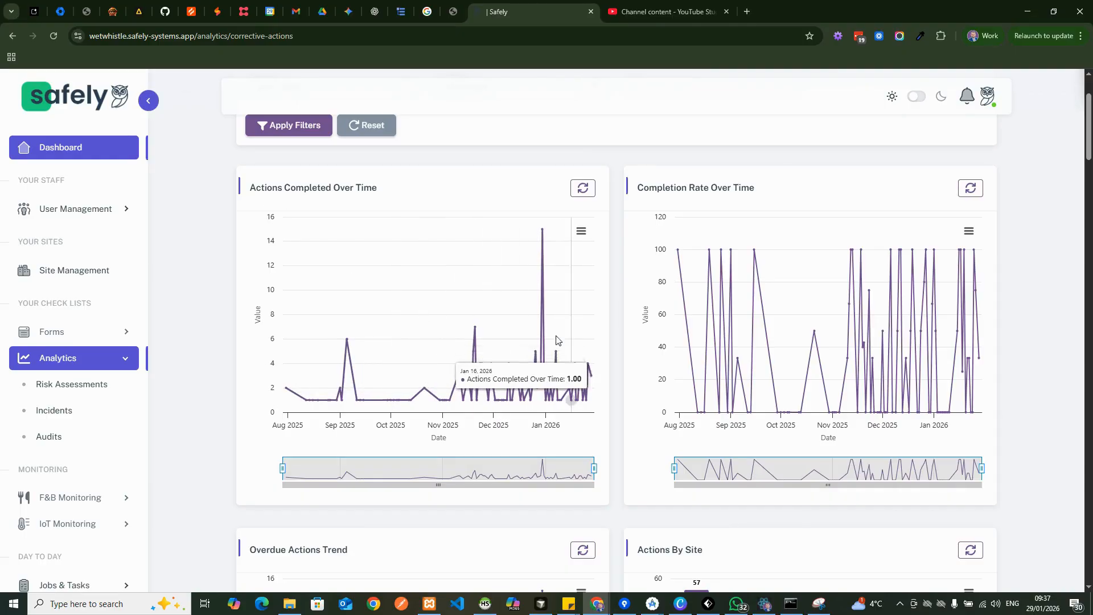
drag(496, 364, 559, 364)
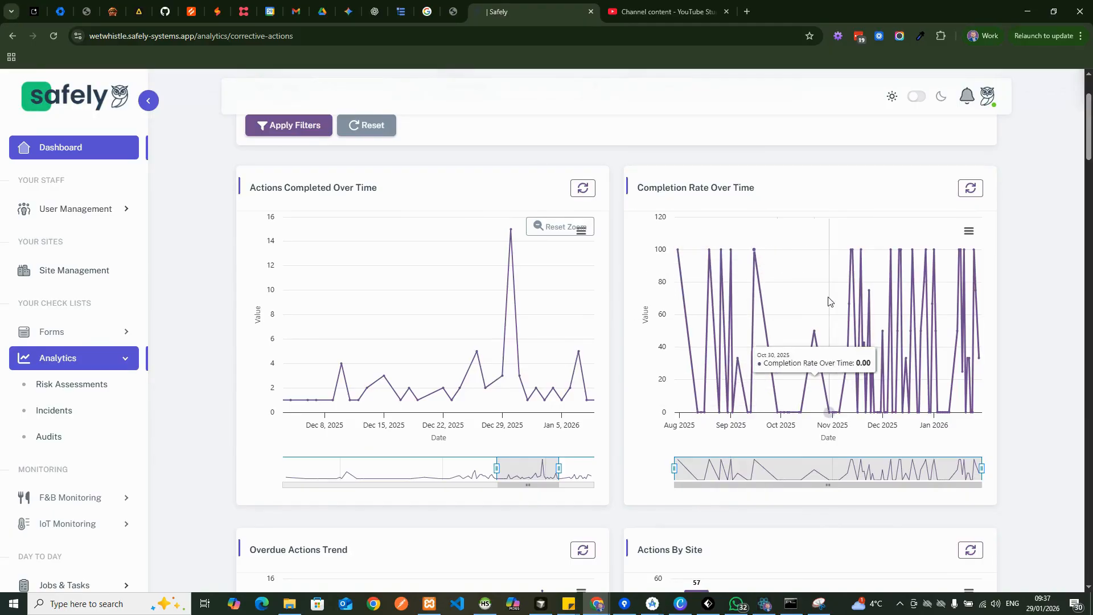
Examine the Overdue Actions Trend, Actions By Site, Completion Rate By Site and Overdue Actions By Site charts.
scroll(828, 302, down, 1)
scroll(828, 302, down, 4)
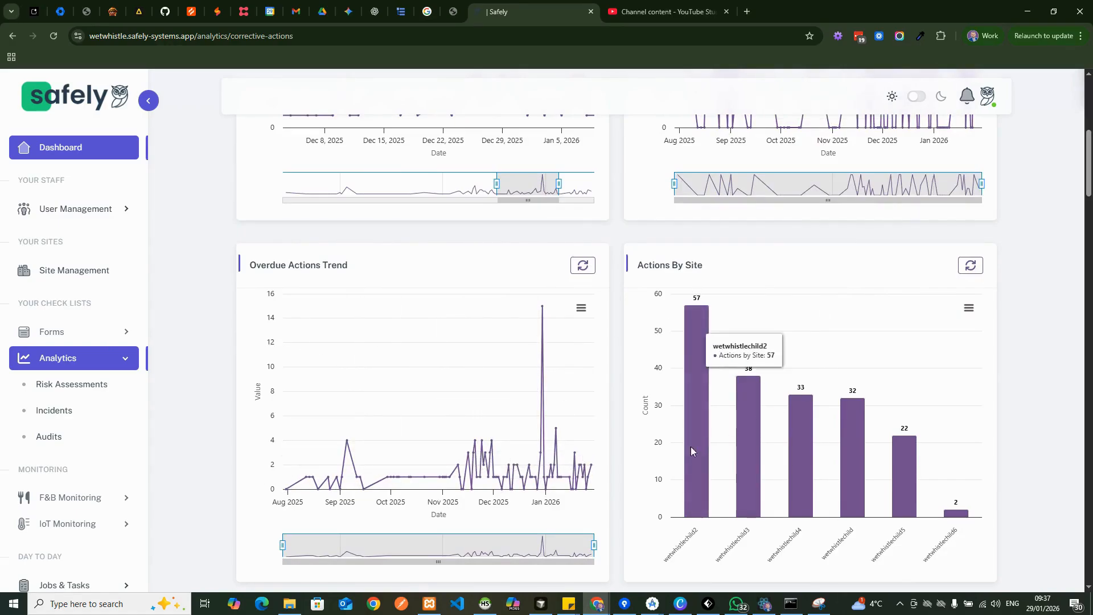
scroll(695, 392, down, 3)
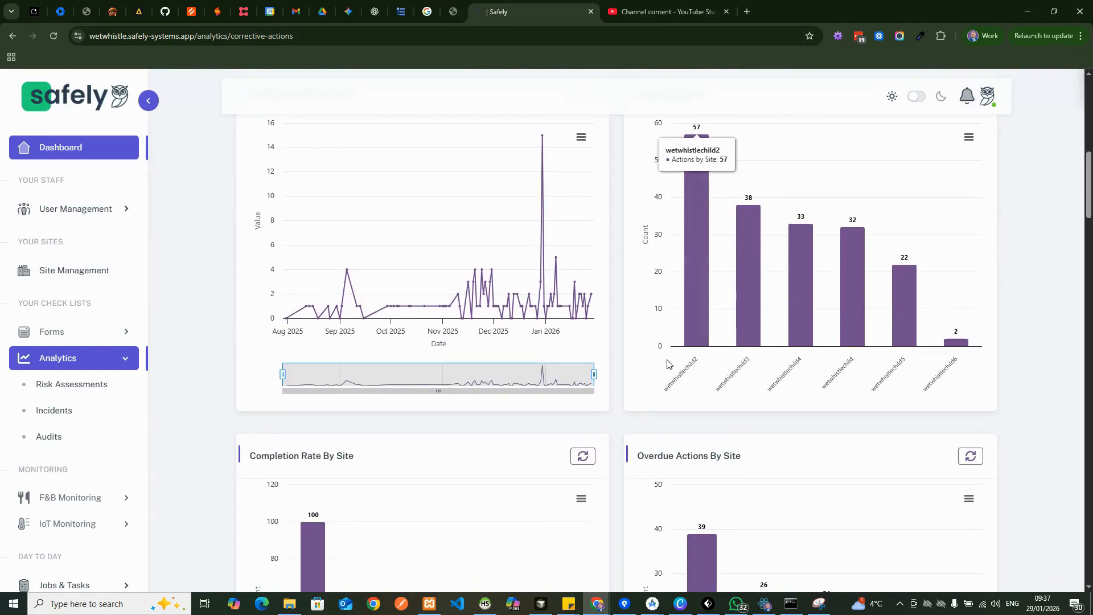
scroll(668, 363, down, 3)
scroll(665, 371, down, 1)
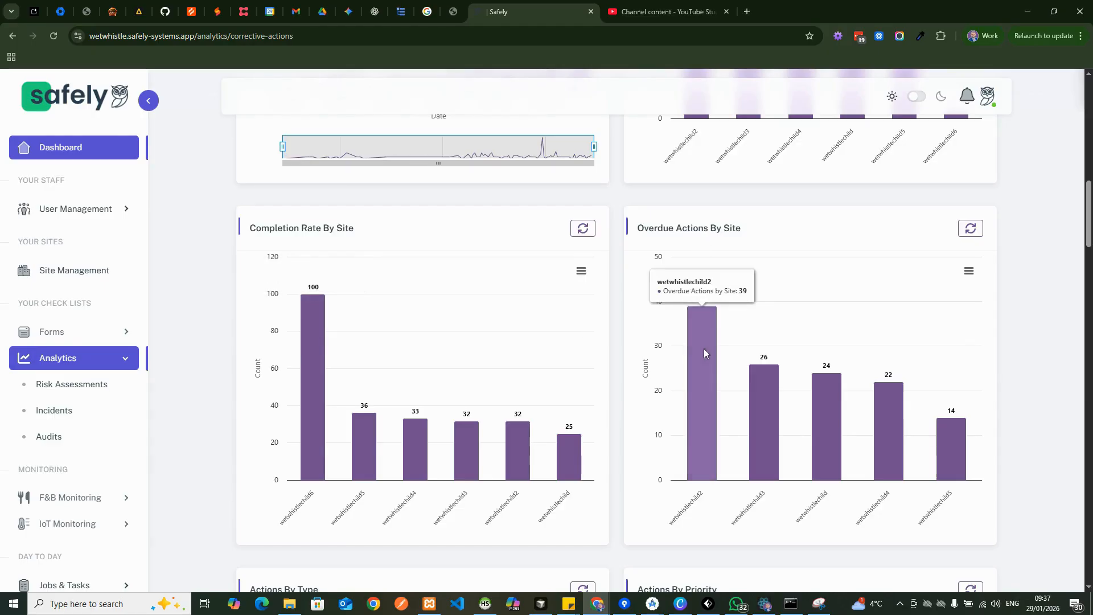
Examine the Actions By Type, Actions By Priority and Average Completion Time By Site charts in the corrective actions analytics.
scroll(704, 348, down, 3)
scroll(666, 350, down, 3)
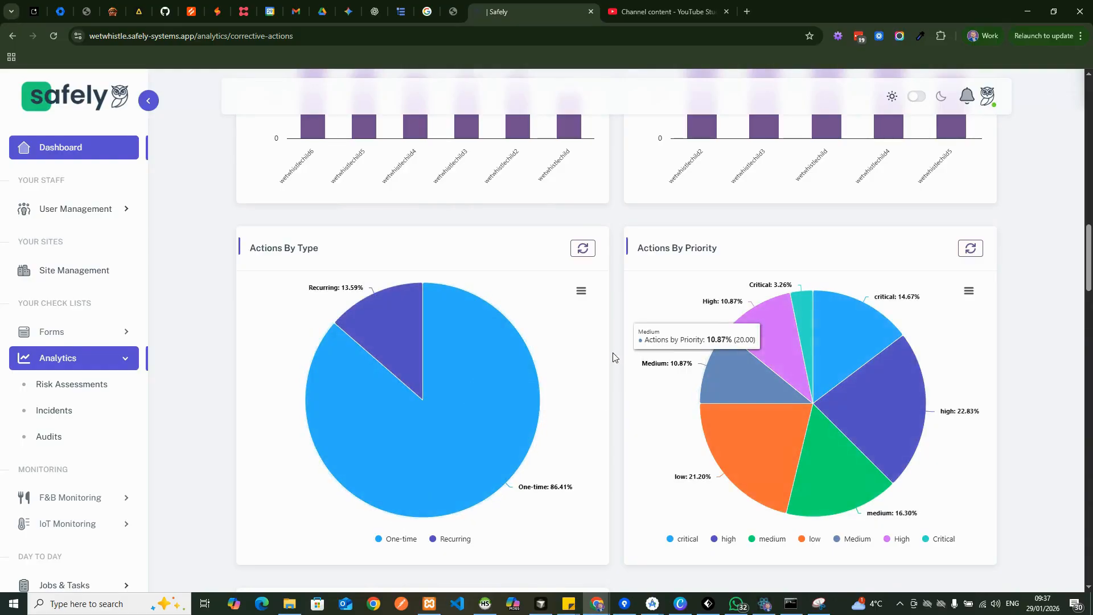
scroll(612, 357, down, 2)
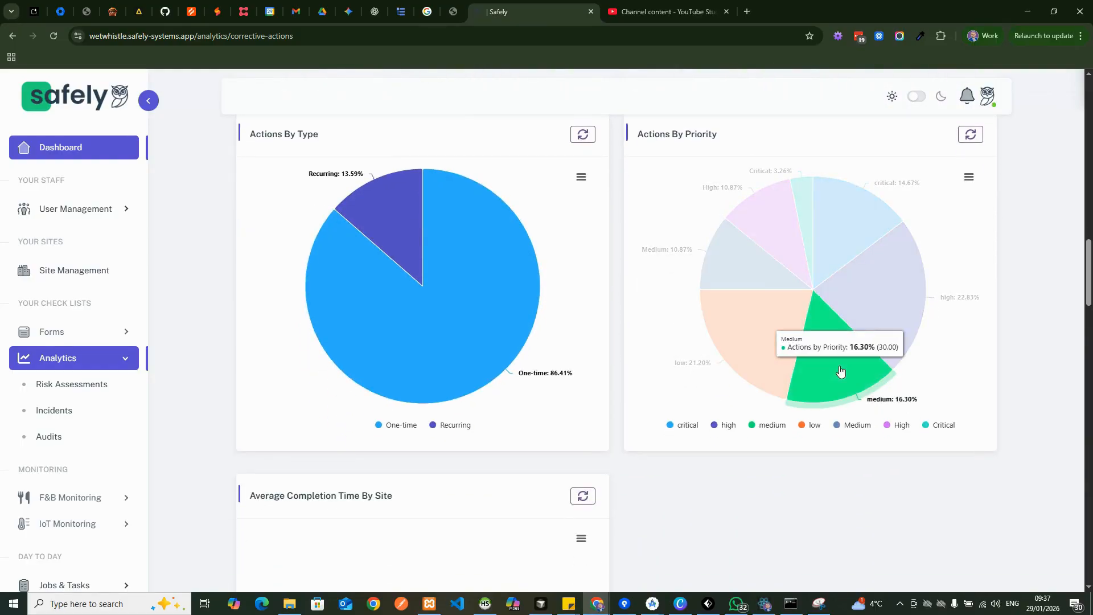
scroll(604, 468, down, 3)
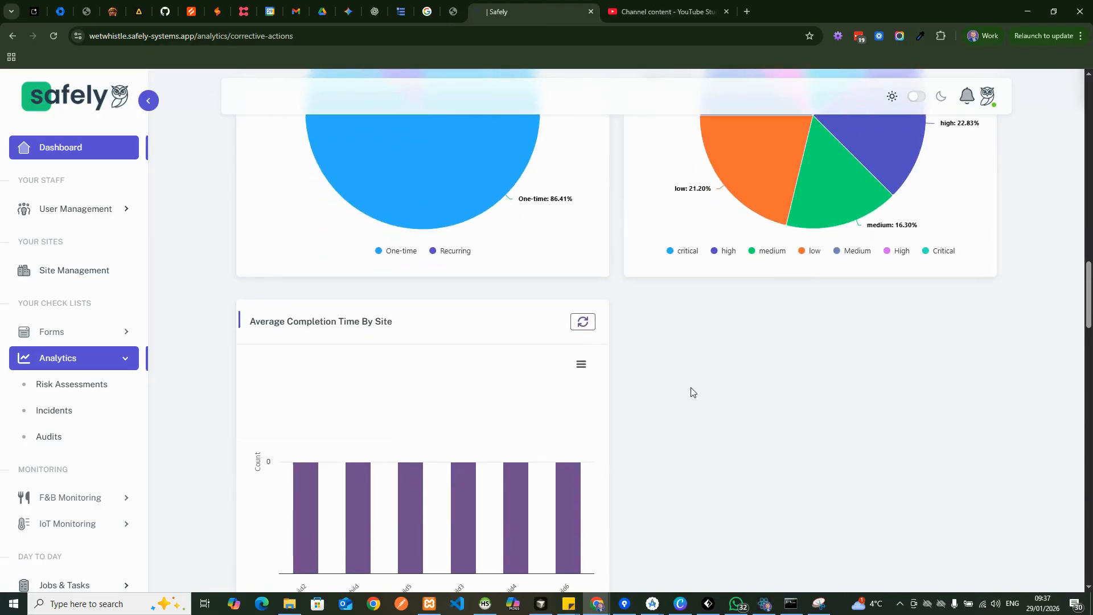
scroll(690, 391, down, 2)
scroll(680, 398, down, 4)
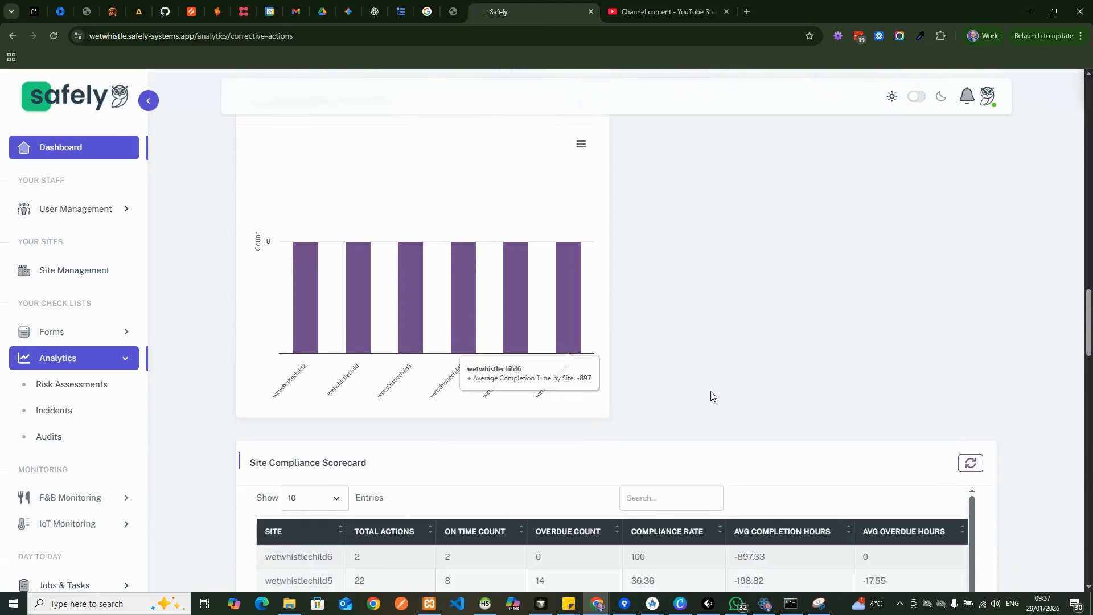
Review the Site Compliance Scorecard and the Overdue Actions Table.
scroll(849, 273, down, 2)
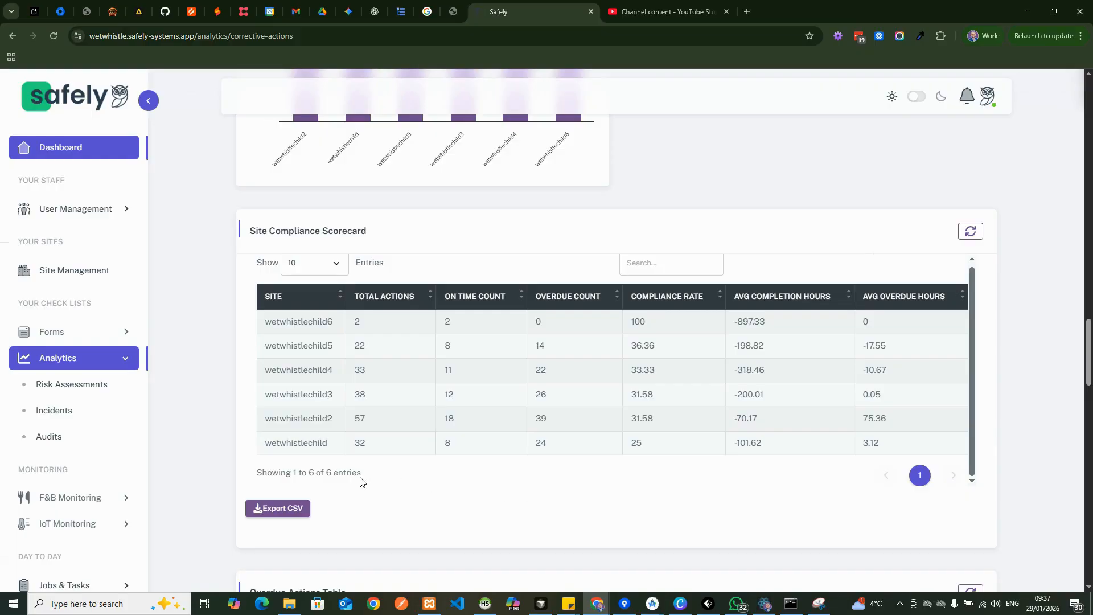
scroll(1042, 438, down, 5)
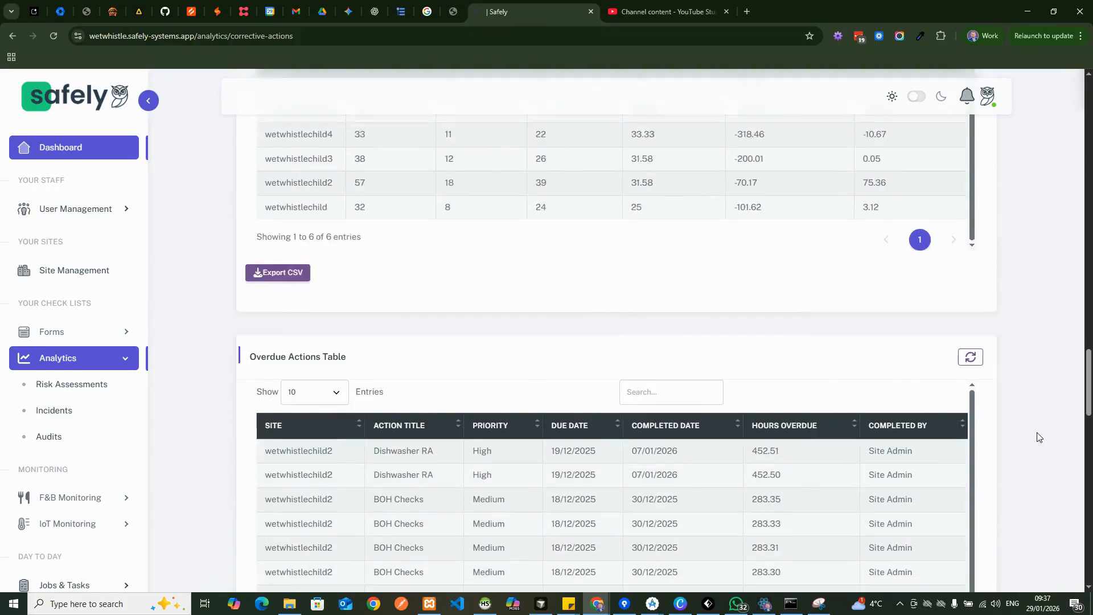
scroll(1038, 437, down, 2)
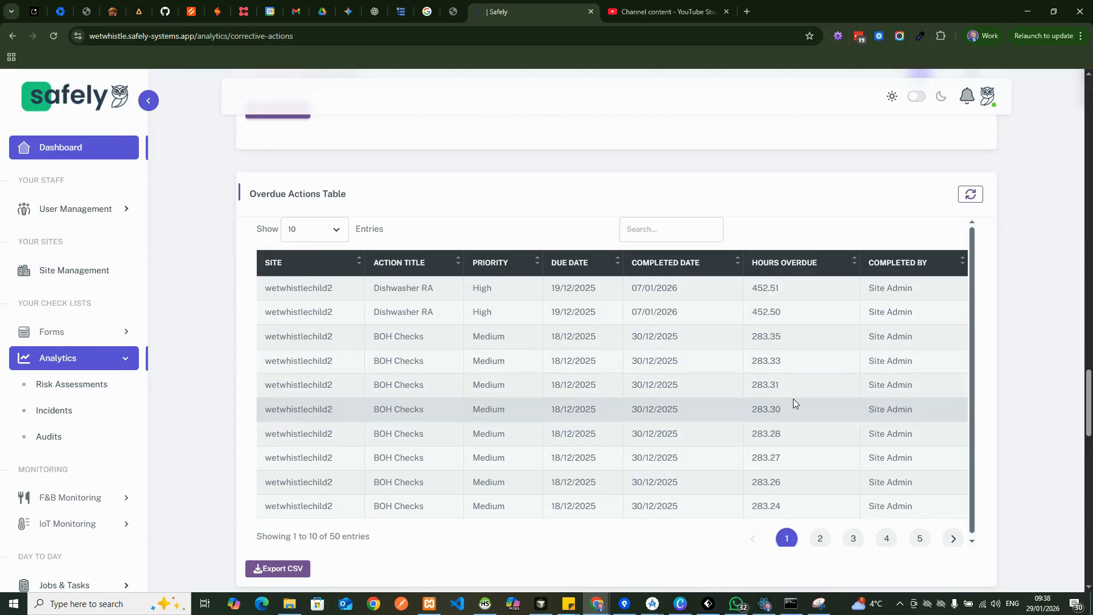
scroll(1037, 341, down, 1)
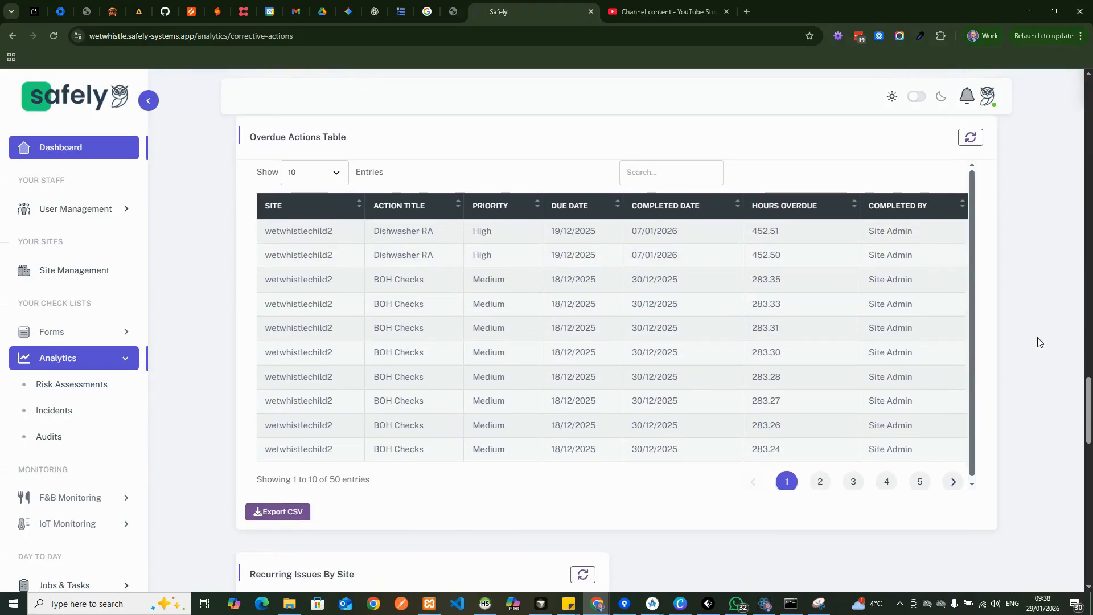
Examine the Recurring Issues By Site chart, the Top Problem Questions Across Sites table and the AI-Powered Insights Summary.
scroll(1037, 341, down, 7)
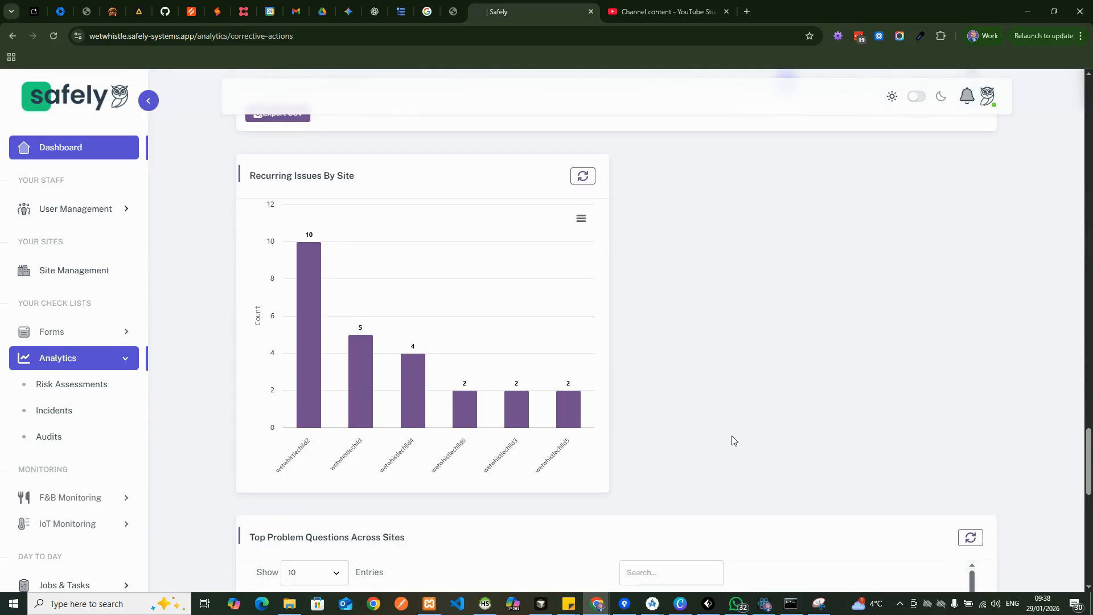
mouse_move(308, 318)
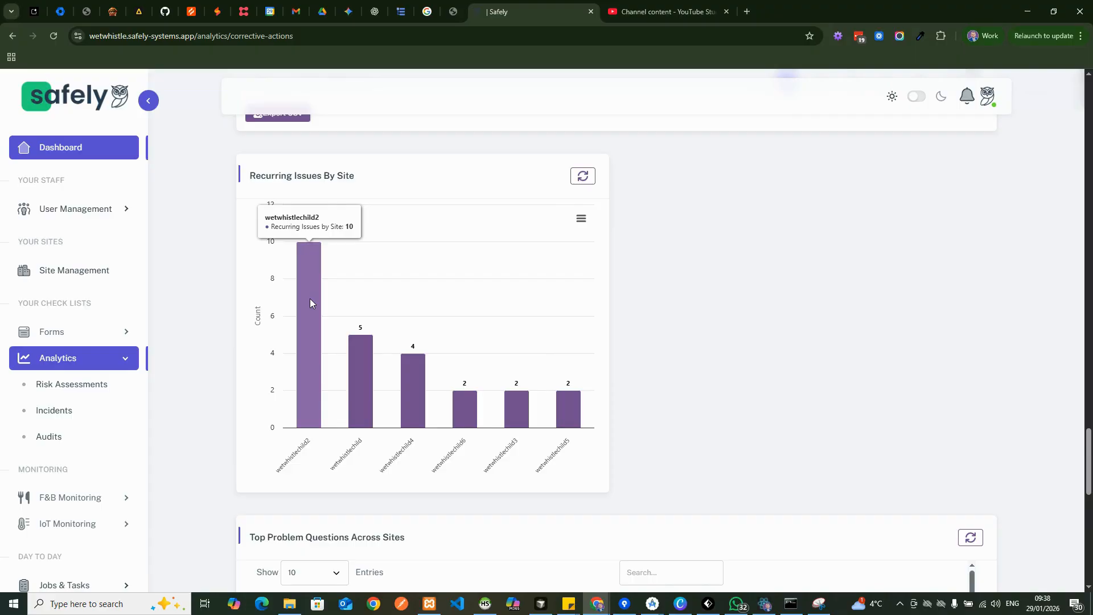
scroll(956, 363, down, 2)
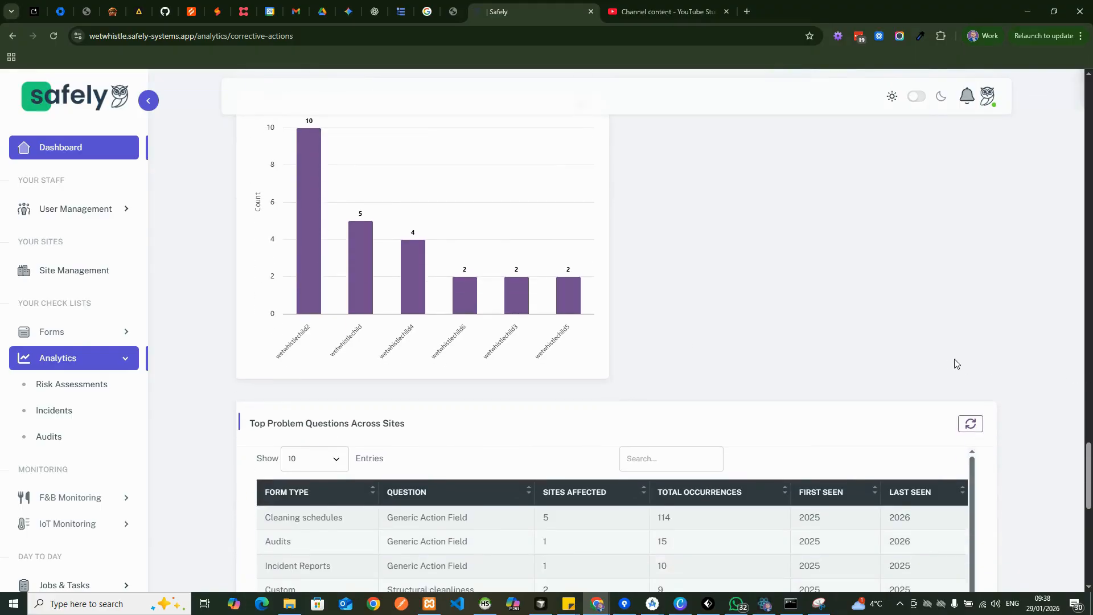
scroll(956, 363, down, 3)
scroll(1006, 347, down, 2)
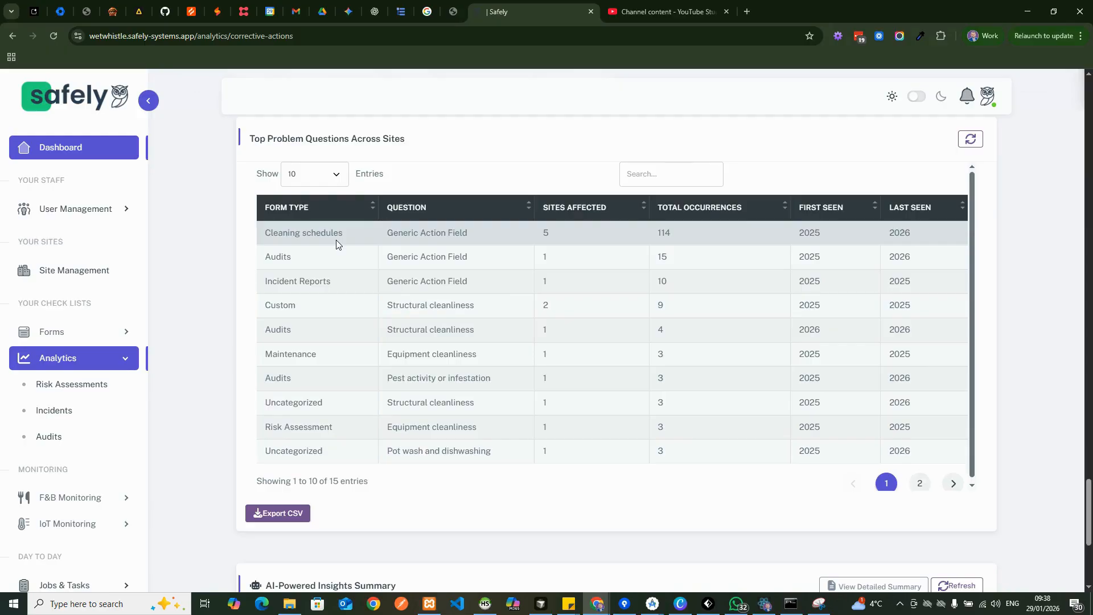
scroll(1028, 282, down, 5)
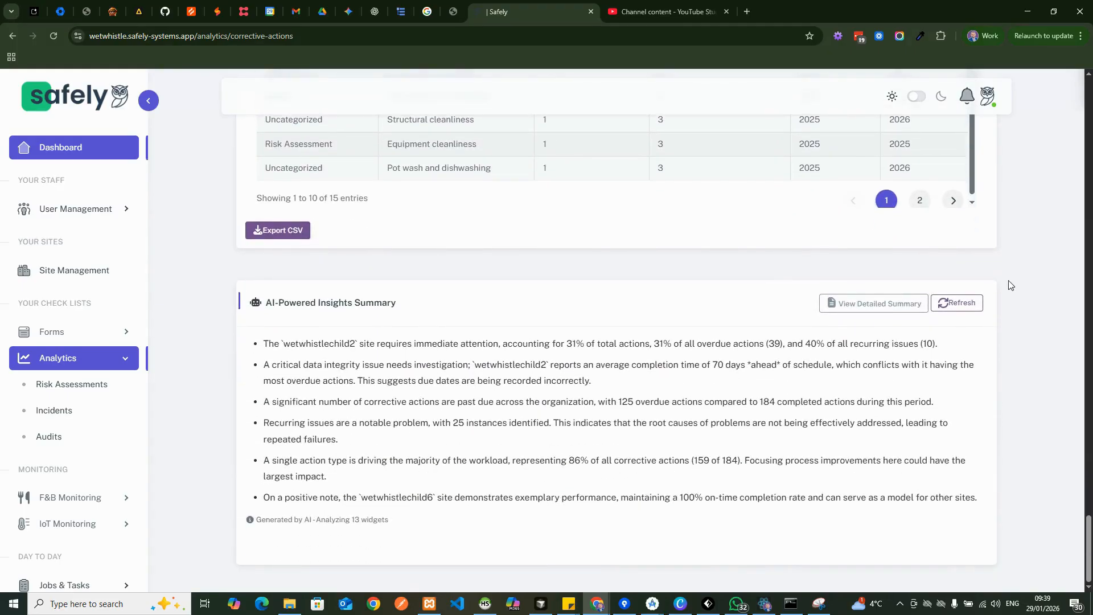